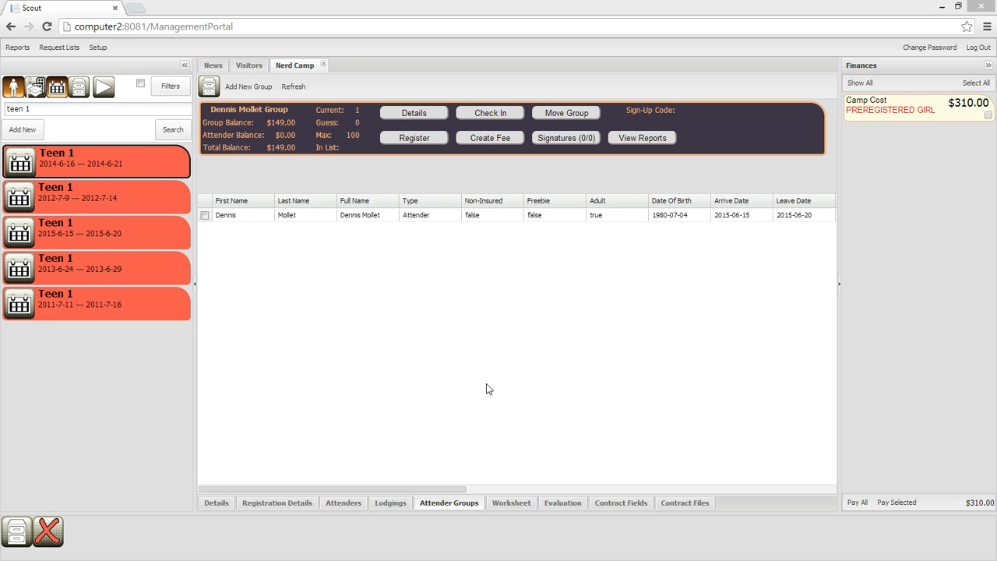
Collapse the search pane and view the fees held against the group and against its single attender.
{"action": "left_click", "coordinate": [196, 286]}
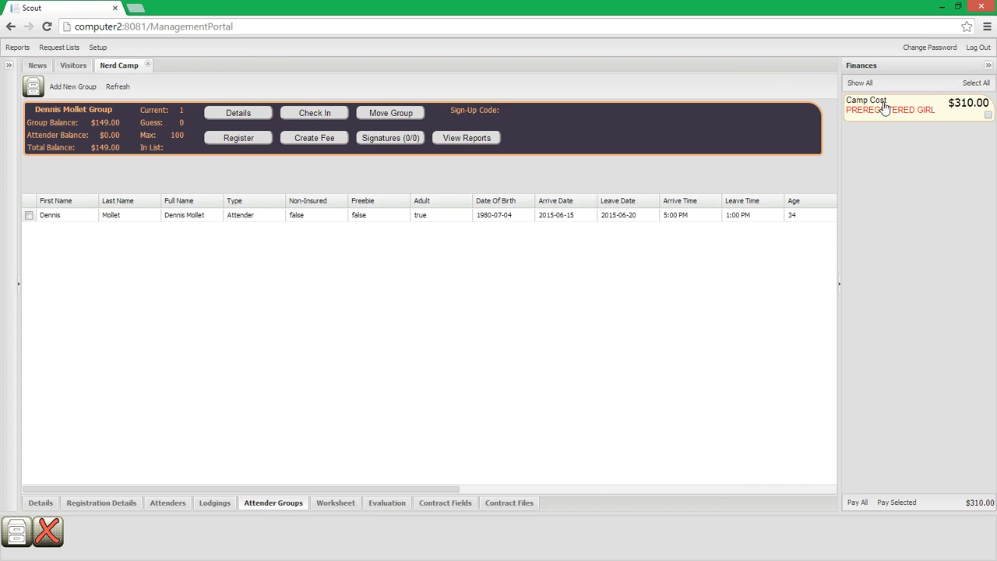
{"action": "left_click", "coordinate": [87, 134]}
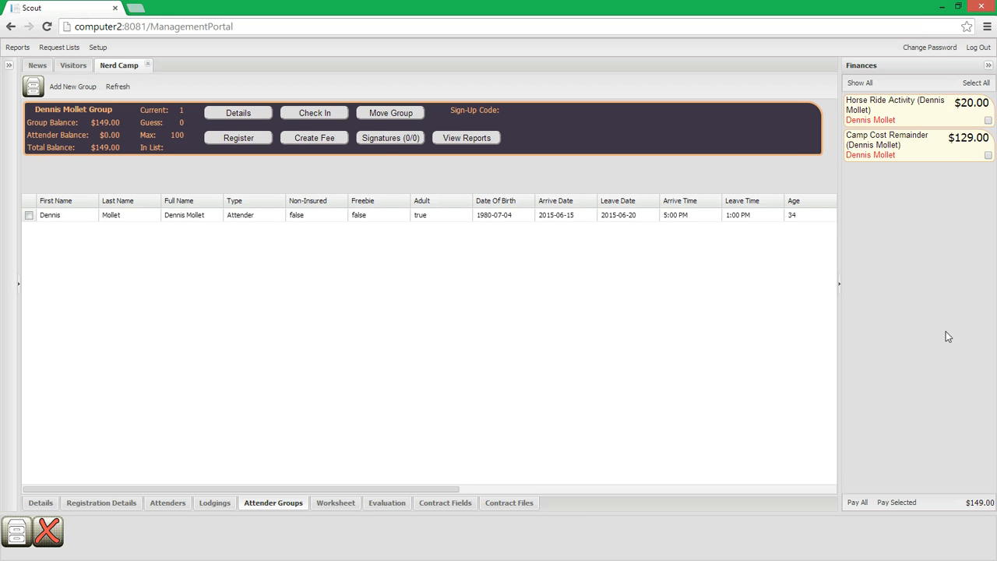
{"action": "left_click", "coordinate": [29, 216]}
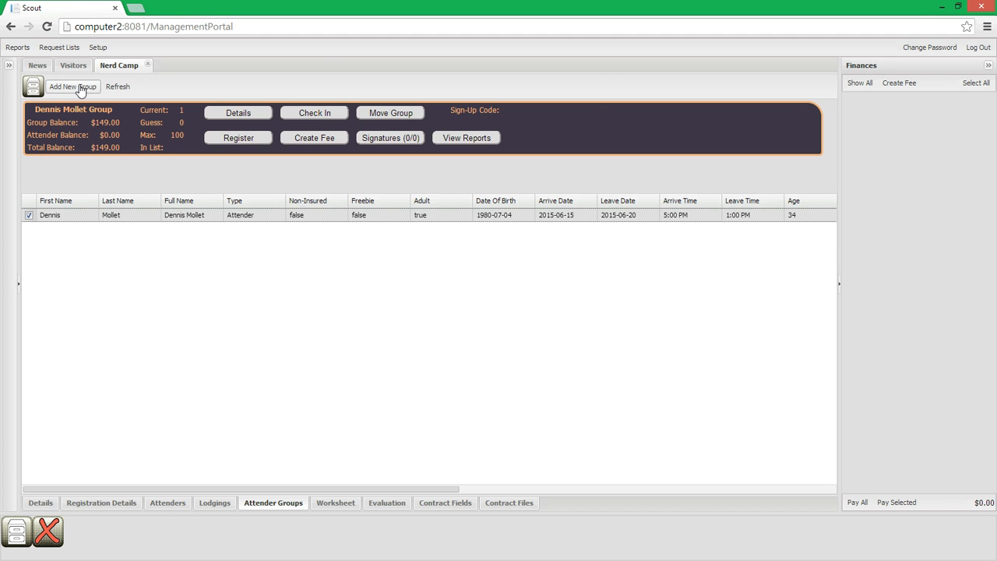
Expand the search pane again and search the people records for "charl".
{"action": "left_click", "coordinate": [18, 283]}
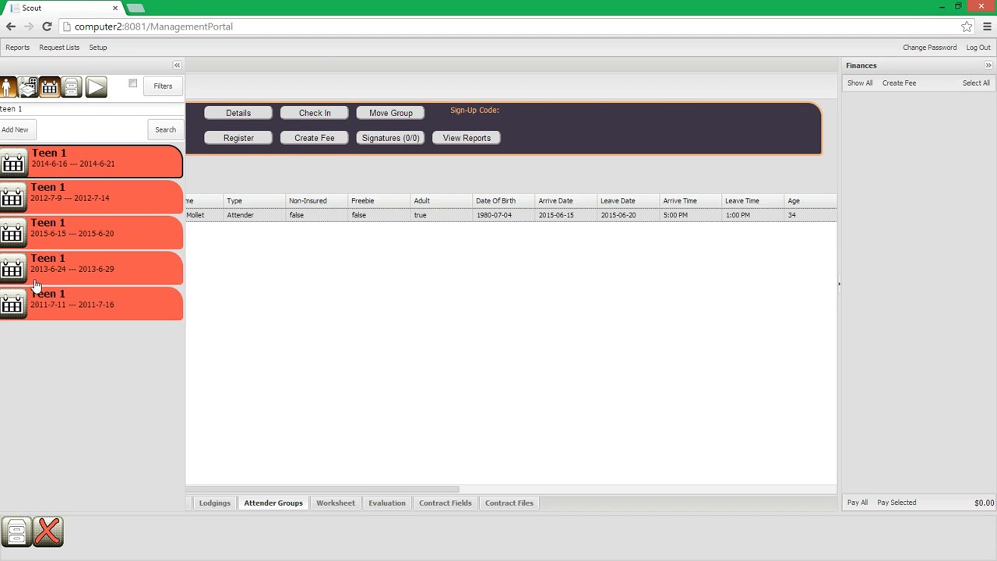
{"action": "triple_click", "coordinate": [58, 114]}
{"action": "type", "text": "ten mol"}
{"action": "key", "text": "ctrl+a"}
{"action": "type", "text": "charl"}
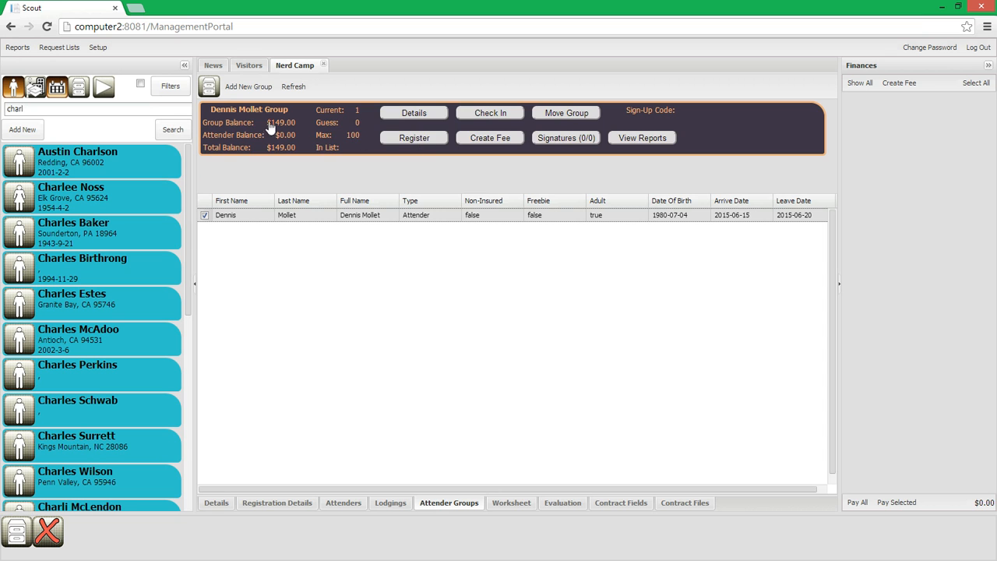
Start a registration for the group and add the first person in the search results as an attender.
{"action": "left_click", "coordinate": [419, 142]}
{"action": "left_click_drag", "start_coordinate": [94, 159], "coordinate": [373, 243]}
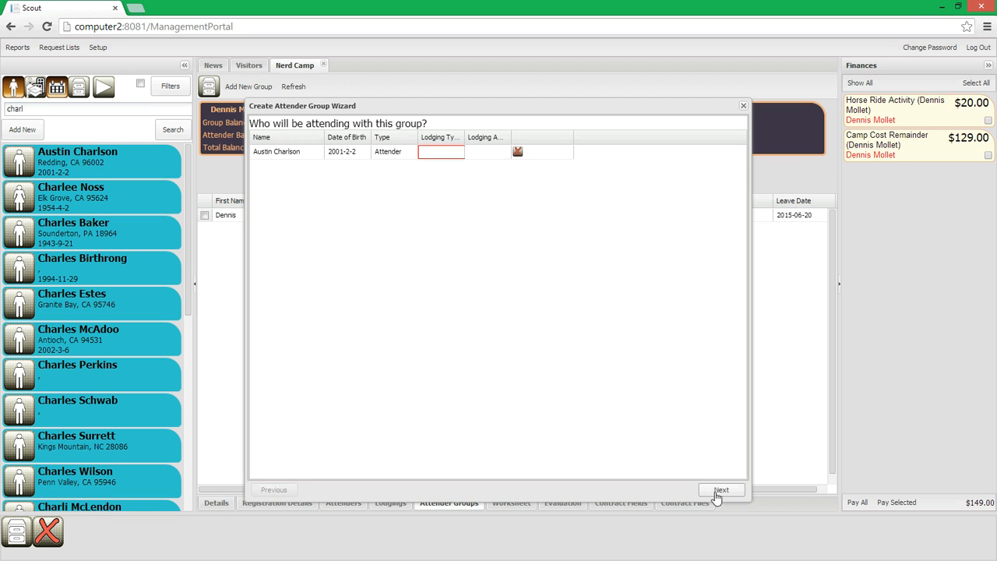
{"action": "left_click", "coordinate": [723, 491]}
Answer the new attender's registration questions with t-shirt size Large and Yes to the 1-hour horse ride.
{"action": "left_click", "coordinate": [383, 161]}
{"action": "left_click", "coordinate": [382, 161]}
{"action": "left_click", "coordinate": [383, 161]}
{"action": "left_click", "coordinate": [389, 201]}
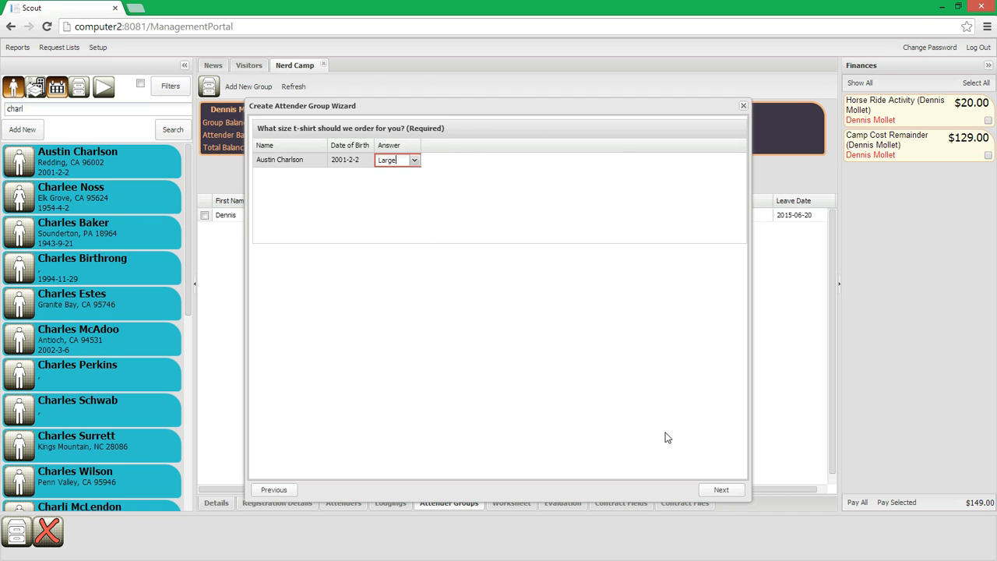
{"action": "left_click", "coordinate": [721, 490]}
{"action": "left_click", "coordinate": [400, 162]}
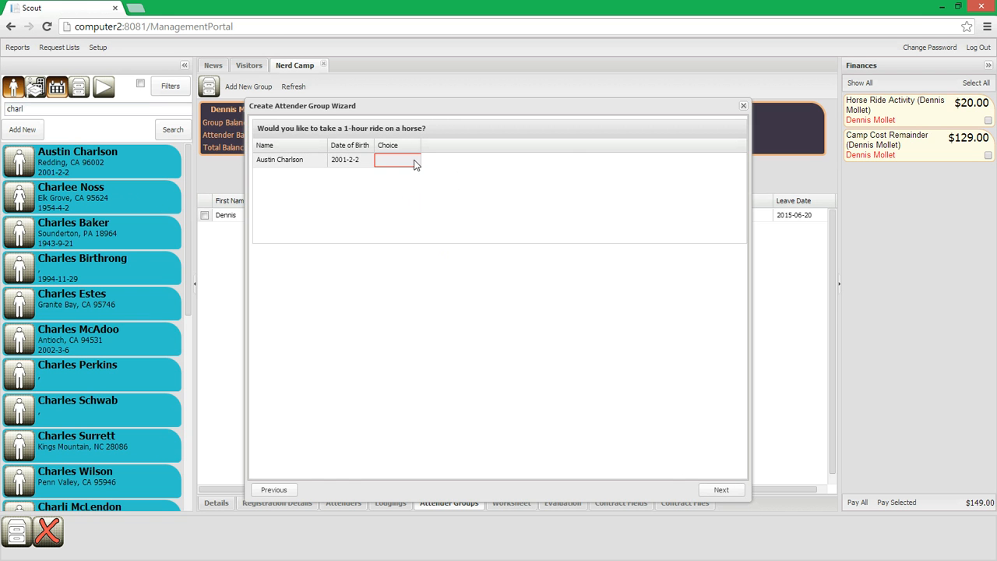
{"action": "left_click", "coordinate": [413, 160]}
{"action": "double_click", "coordinate": [461, 248]}
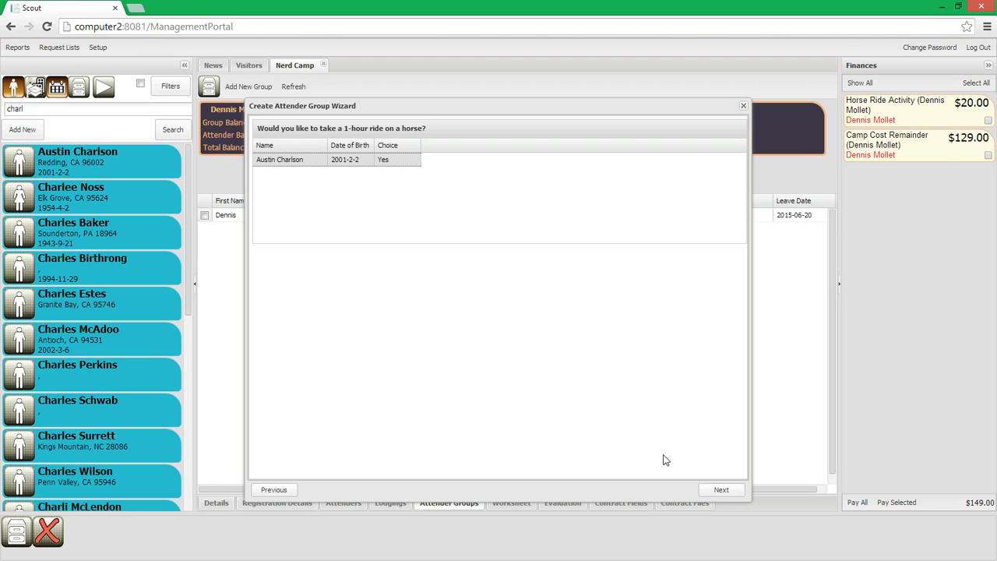
{"action": "left_click", "coordinate": [721, 492]}
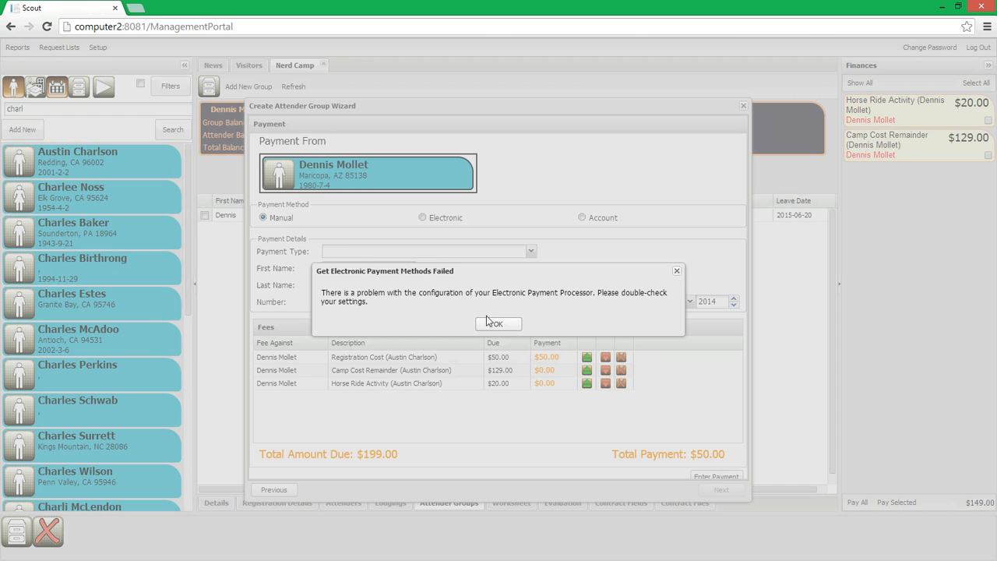
Dismiss the payment processor error, enter the $50.00 registration payment as Payment - Cash, and close the receipt window.
{"action": "left_click", "coordinate": [491, 320]}
{"action": "left_click", "coordinate": [531, 251]}
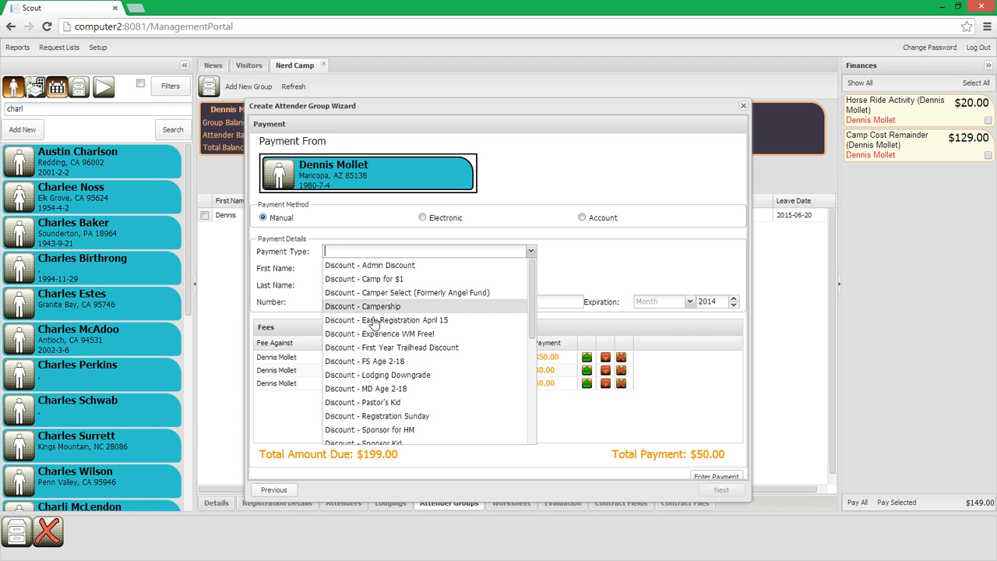
{"action": "scroll", "coordinate": [384, 328], "scroll_direction": "down", "scroll_amount": 5}
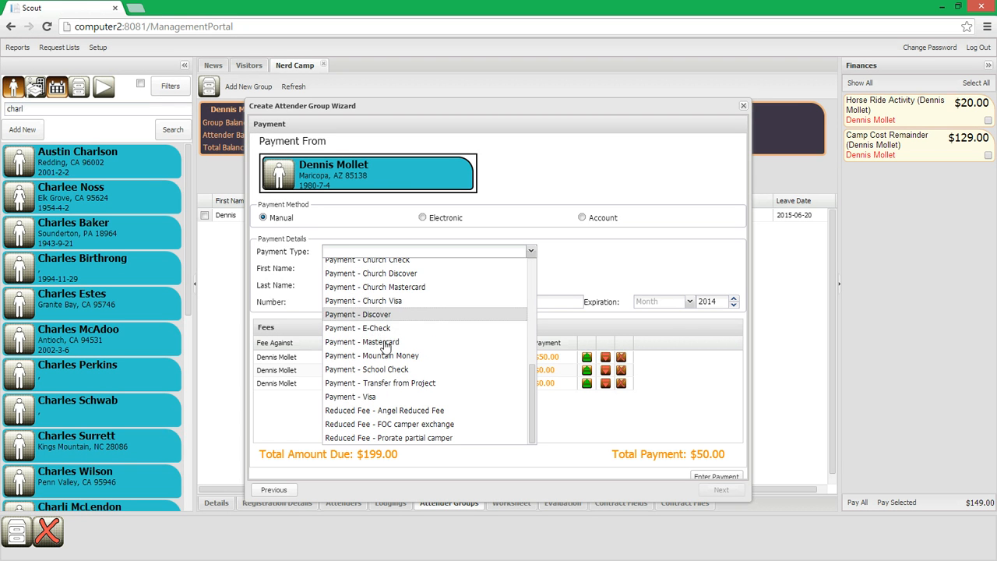
{"action": "scroll", "coordinate": [381, 308], "scroll_direction": "up", "scroll_amount": 2}
{"action": "left_click", "coordinate": [375, 295]}
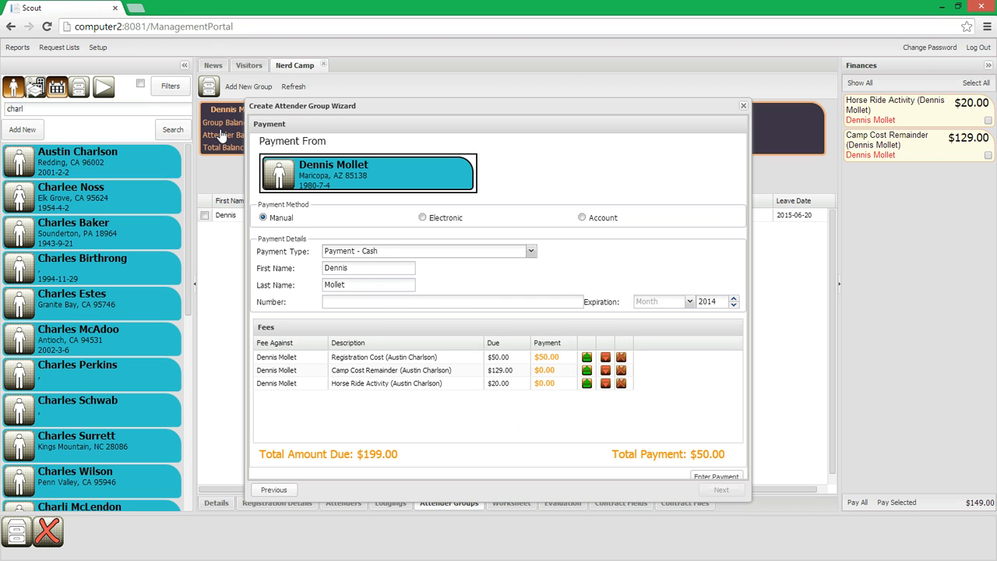
{"action": "left_click", "coordinate": [711, 476]}
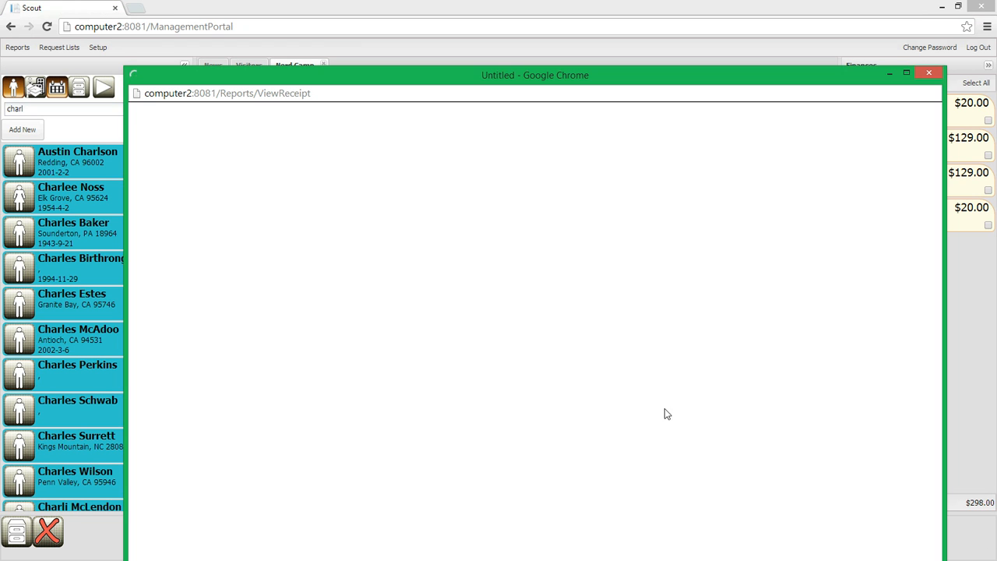
{"action": "left_click", "coordinate": [932, 73]}
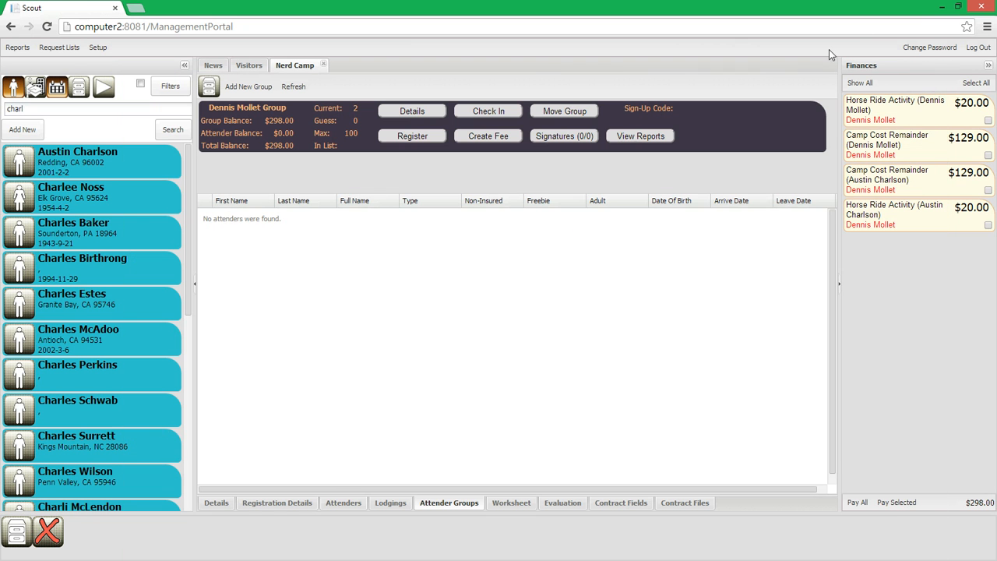
Refresh the attender groups, reopen the group, and check which fees are held against the new attender.
{"action": "left_click", "coordinate": [295, 88]}
{"action": "left_click", "coordinate": [283, 134]}
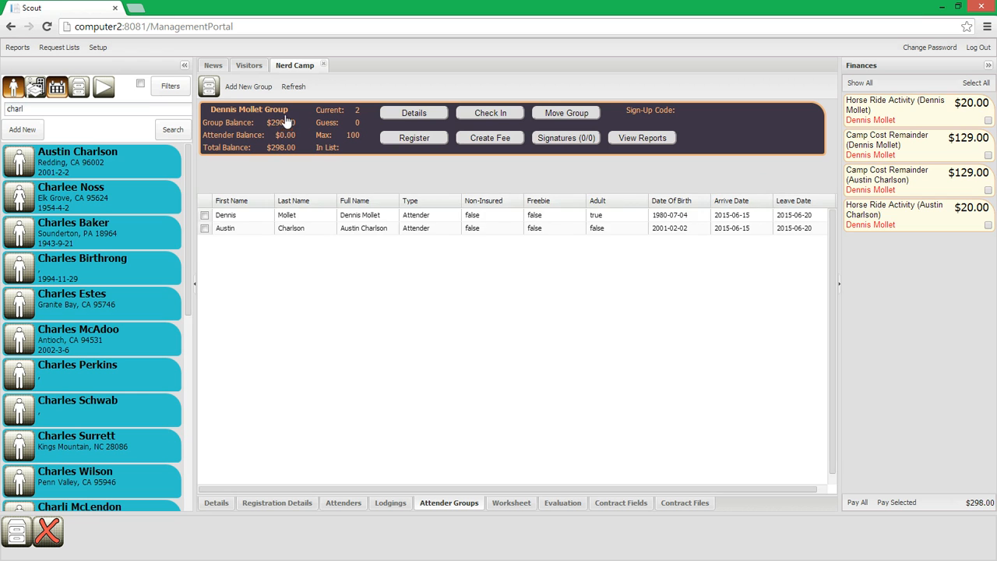
{"action": "left_click", "coordinate": [204, 228]}
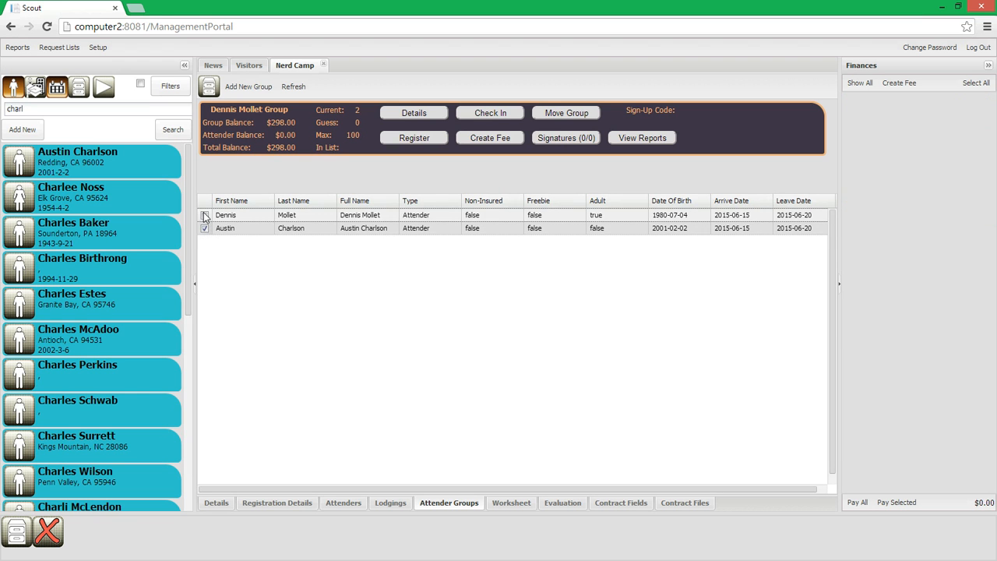
{"action": "left_click", "coordinate": [204, 228]}
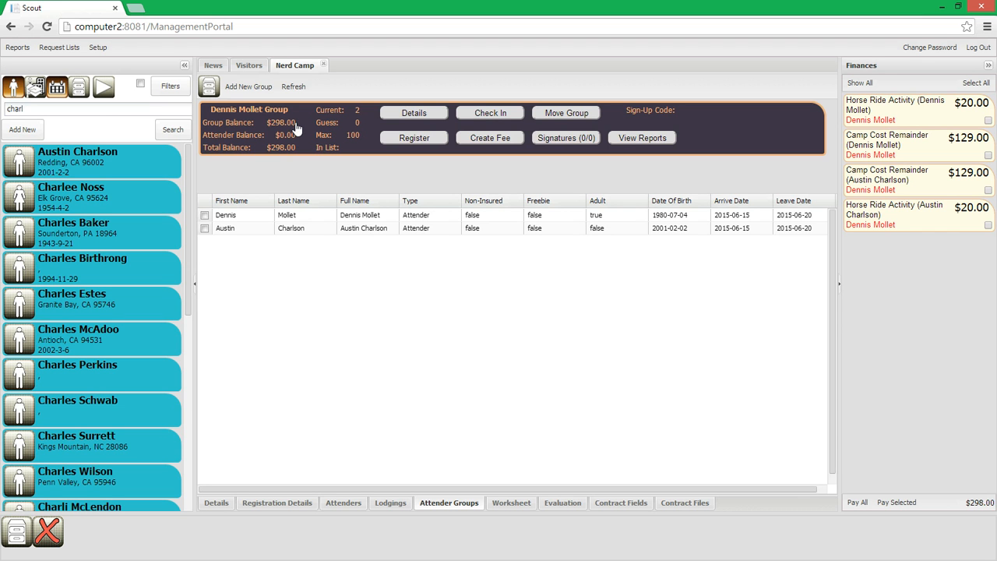
Open the group's check-in window and its fee list, arranging both so the fees and attender rows are accessible.
{"action": "left_click", "coordinate": [491, 115]}
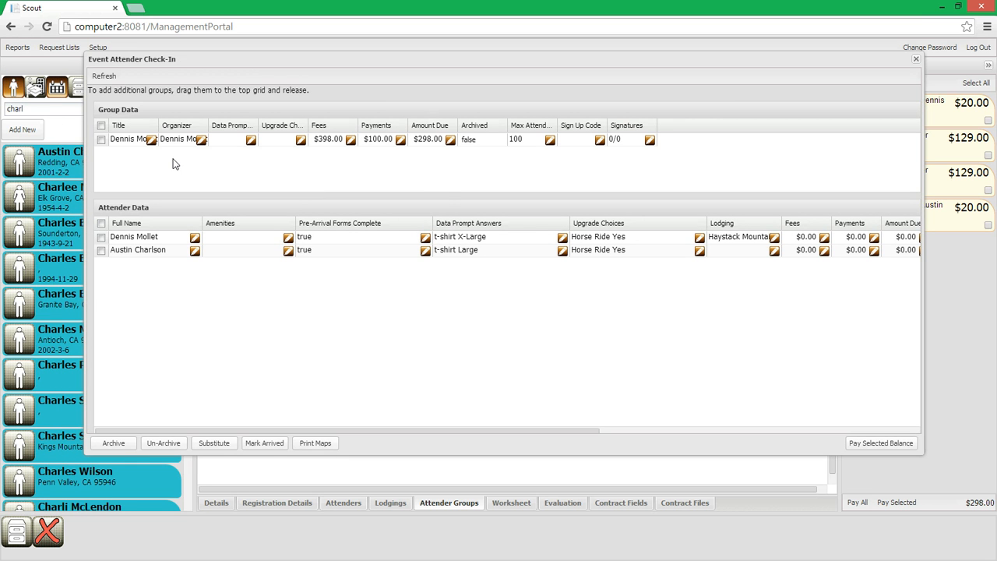
{"action": "left_click", "coordinate": [351, 140]}
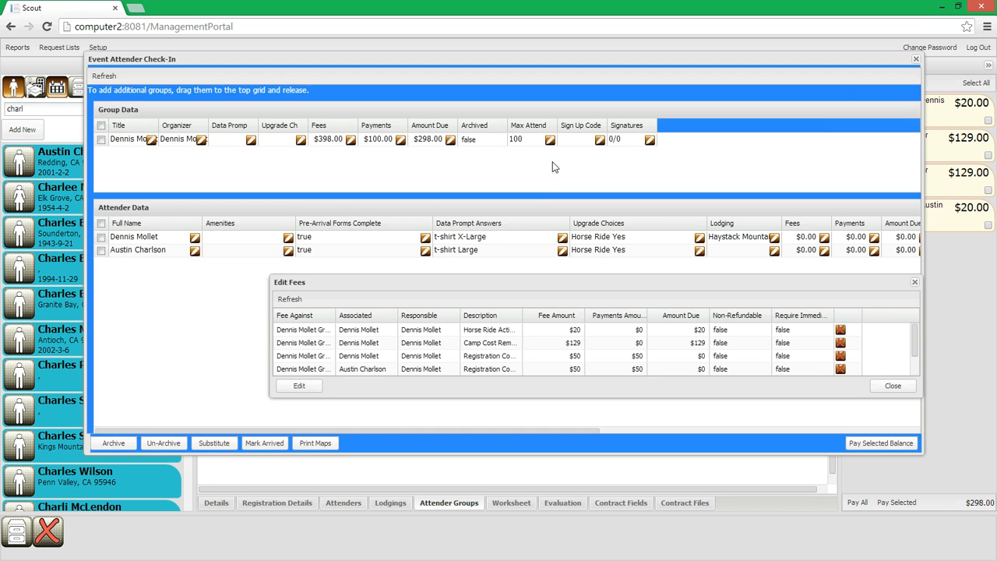
{"action": "left_click", "coordinate": [512, 269]}
{"action": "left_click_drag", "start_coordinate": [730, 61], "coordinate": [631, 231]}
{"action": "left_click_drag", "start_coordinate": [882, 287], "coordinate": [787, 117]}
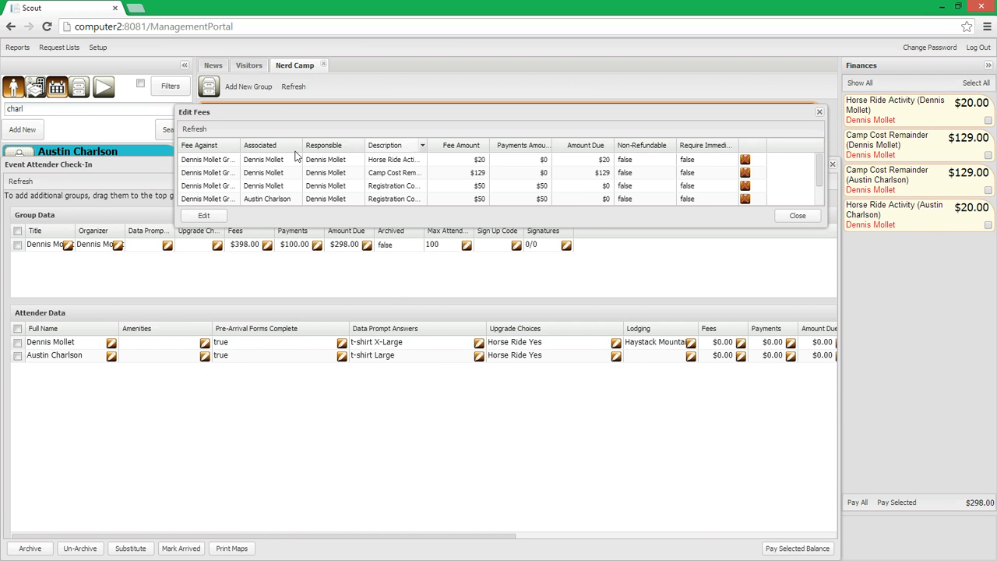
{"action": "left_click", "coordinate": [242, 147]}
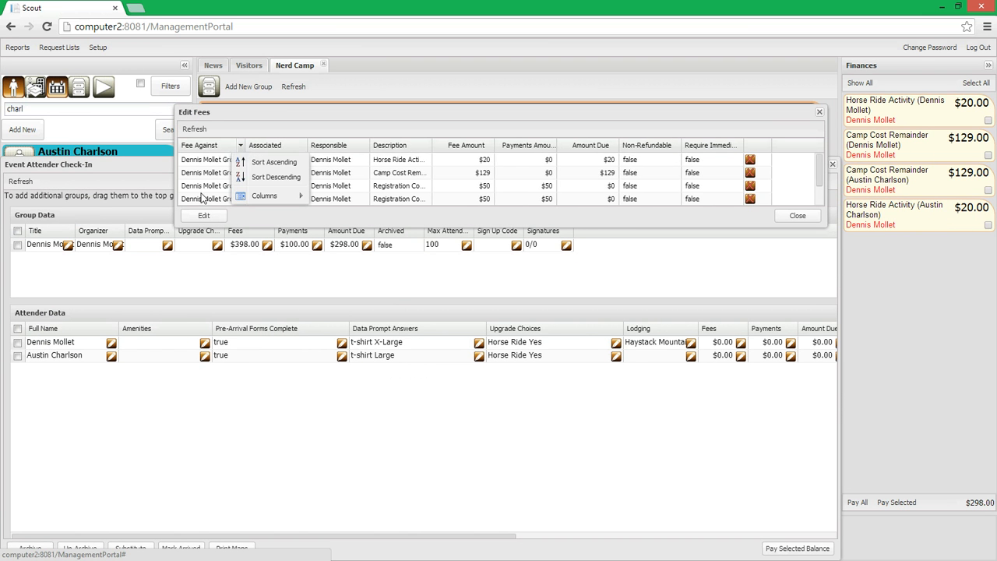
{"action": "left_click", "coordinate": [225, 120]}
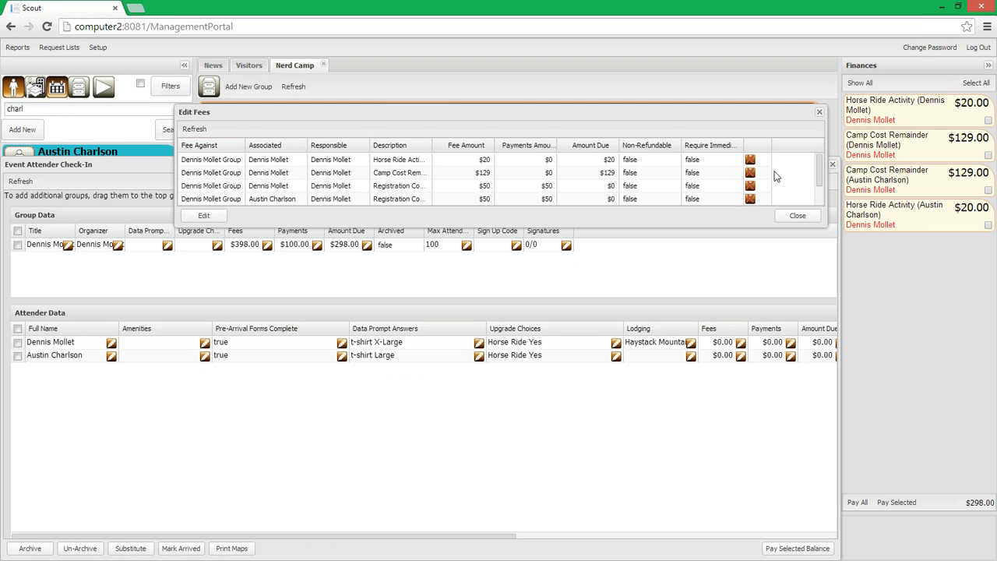
Reassign the newly registered attender's horse ride, registration and camp cost remainder fees from the group to that attender.
{"action": "scroll", "coordinate": [275, 199], "scroll_direction": "down", "scroll_amount": 2}
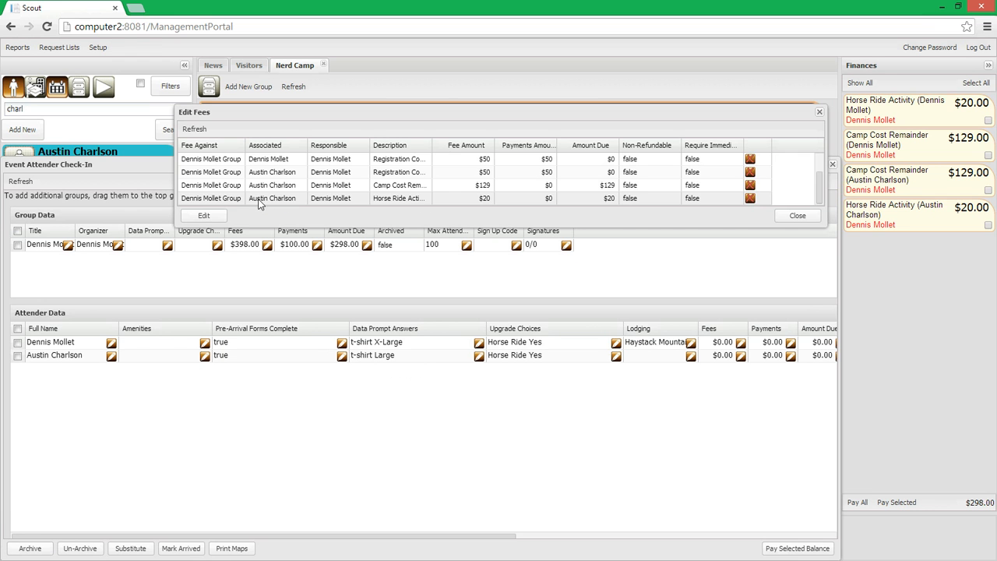
{"action": "left_click_drag", "start_coordinate": [267, 201], "coordinate": [66, 360]}
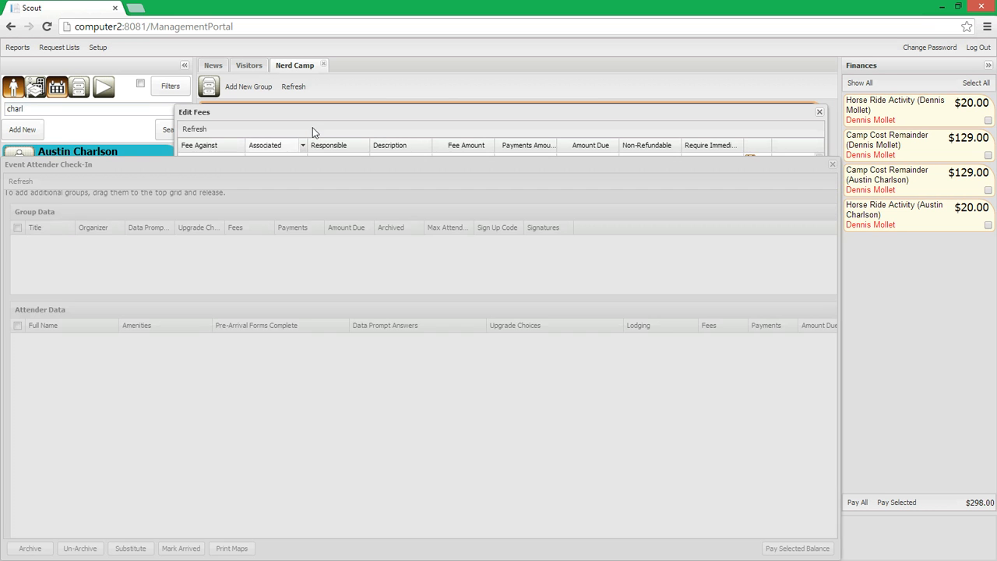
{"action": "left_click_drag", "start_coordinate": [151, 277], "coordinate": [78, 357]}
{"action": "left_click", "coordinate": [320, 108]}
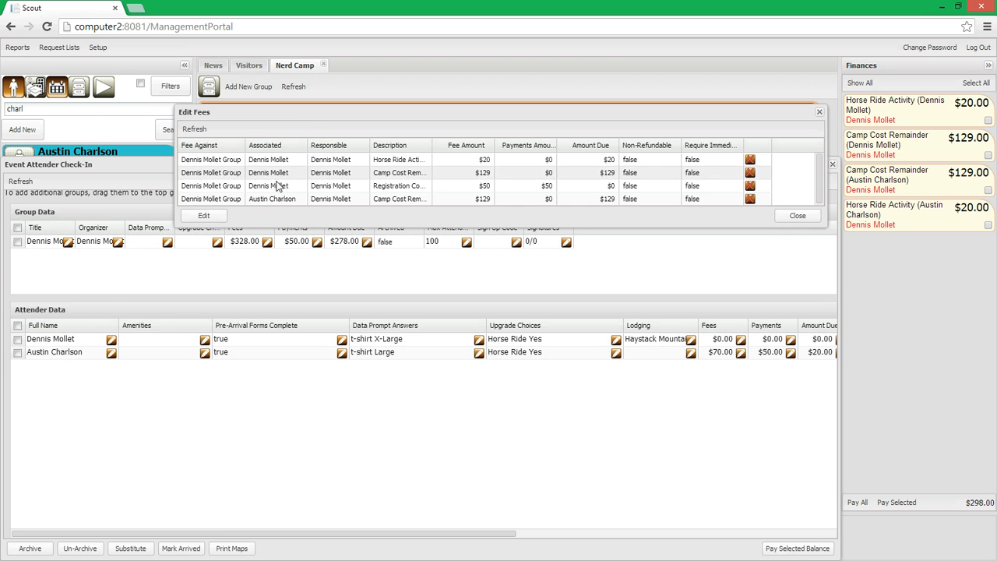
{"action": "left_click_drag", "start_coordinate": [269, 198], "coordinate": [86, 358]}
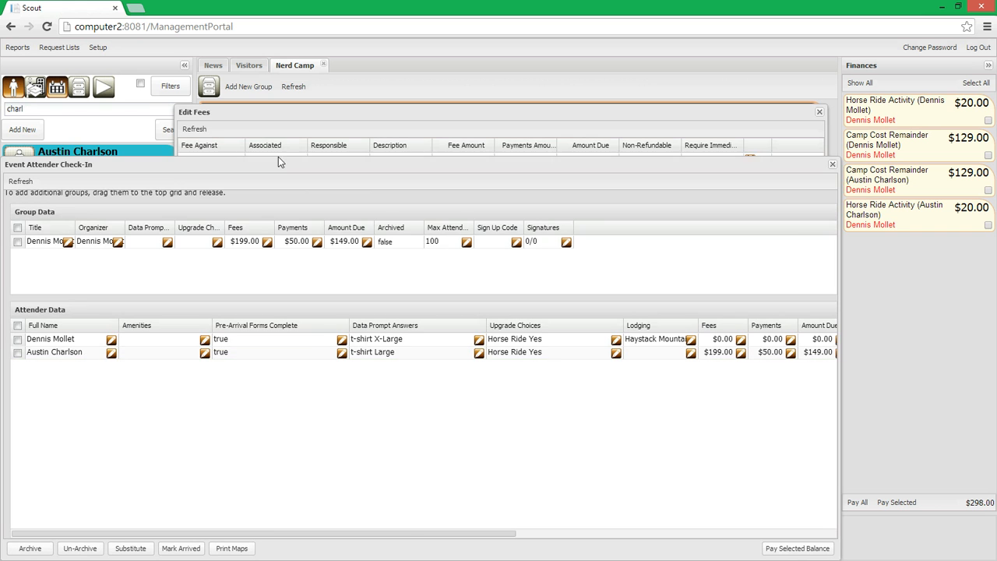
Reassign the group organizer's three remaining fees from the group to the organizer's attender record, and close the fee and check-in windows.
{"action": "left_click", "coordinate": [282, 112]}
{"action": "left_click_drag", "start_coordinate": [251, 162], "coordinate": [60, 337]}
{"action": "left_click", "coordinate": [248, 121]}
{"action": "left_click_drag", "start_coordinate": [280, 166], "coordinate": [78, 343]}
{"action": "left_click", "coordinate": [284, 114]}
{"action": "left_click_drag", "start_coordinate": [274, 160], "coordinate": [63, 339]}
{"action": "left_click", "coordinate": [824, 113]}
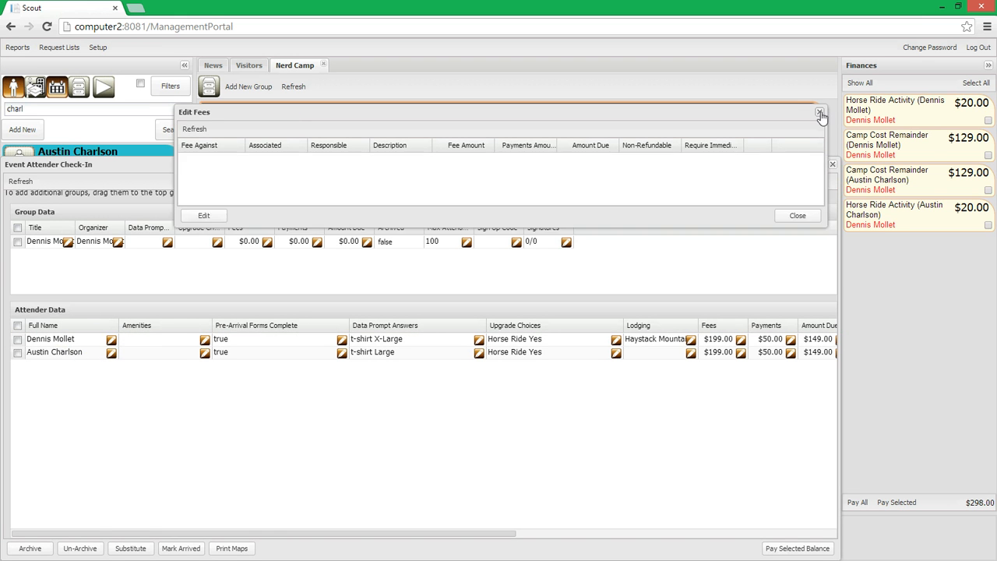
{"action": "left_click", "coordinate": [824, 114]}
{"action": "left_click", "coordinate": [832, 165]}
Refresh the groups and review the fees held against each attender, briefly including the organizer's fully paid fees.
{"action": "left_click", "coordinate": [293, 87]}
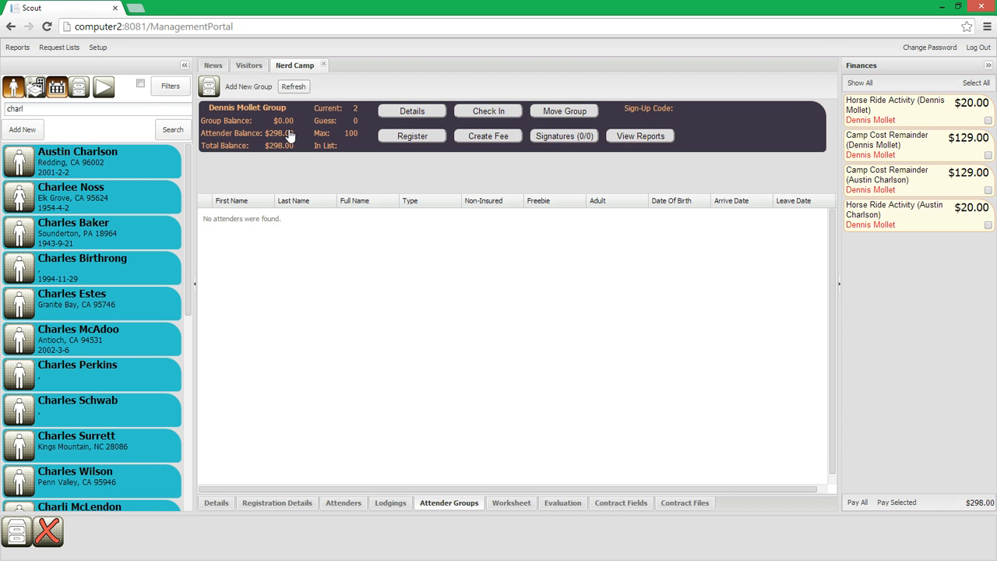
{"action": "left_click", "coordinate": [204, 216]}
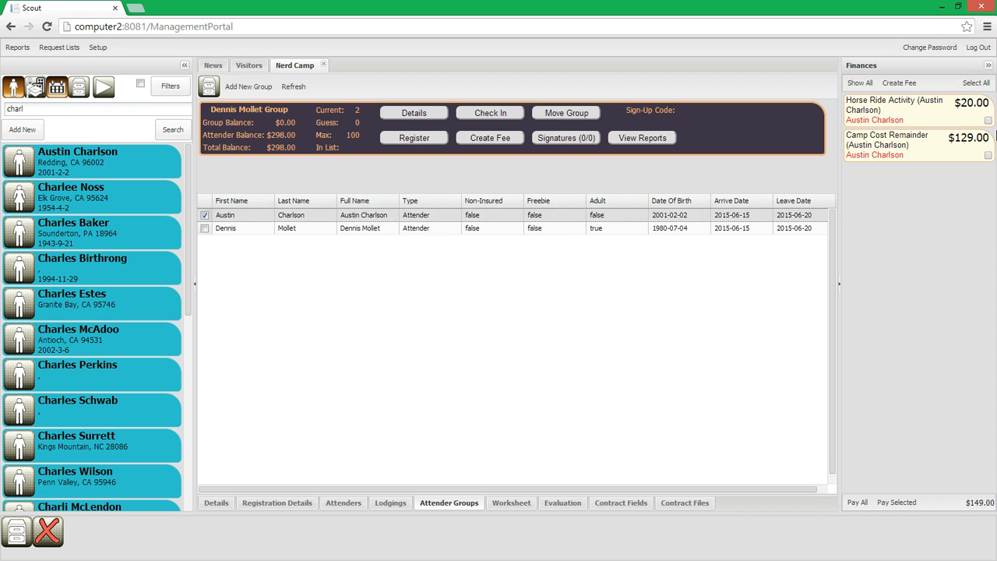
{"action": "left_click", "coordinate": [205, 229]}
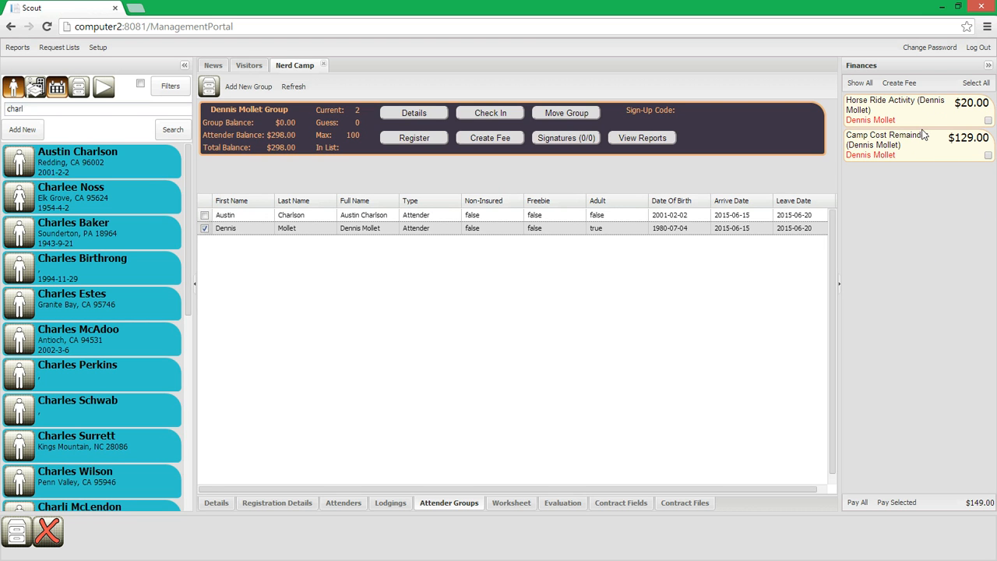
{"action": "left_click", "coordinate": [863, 83]}
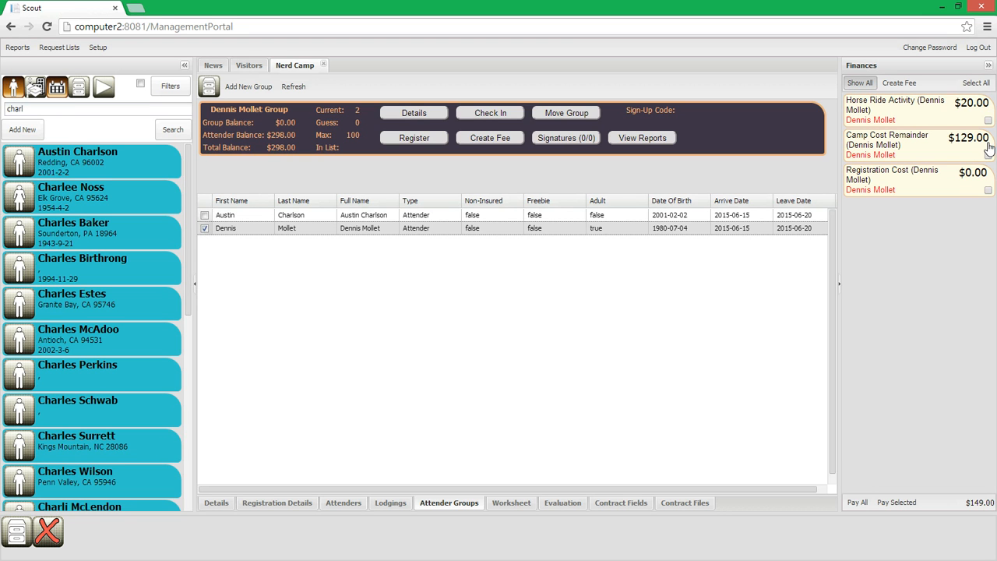
{"action": "left_click", "coordinate": [865, 84]}
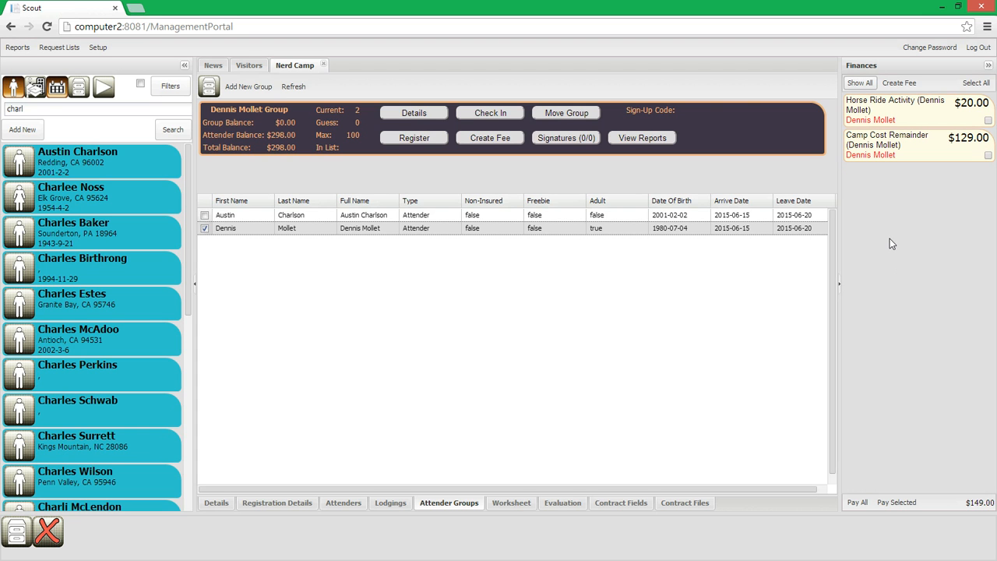
Review the payments applied to the group organizer's camp cost remainder fee, and close the payment list.
{"action": "left_click", "coordinate": [866, 140]}
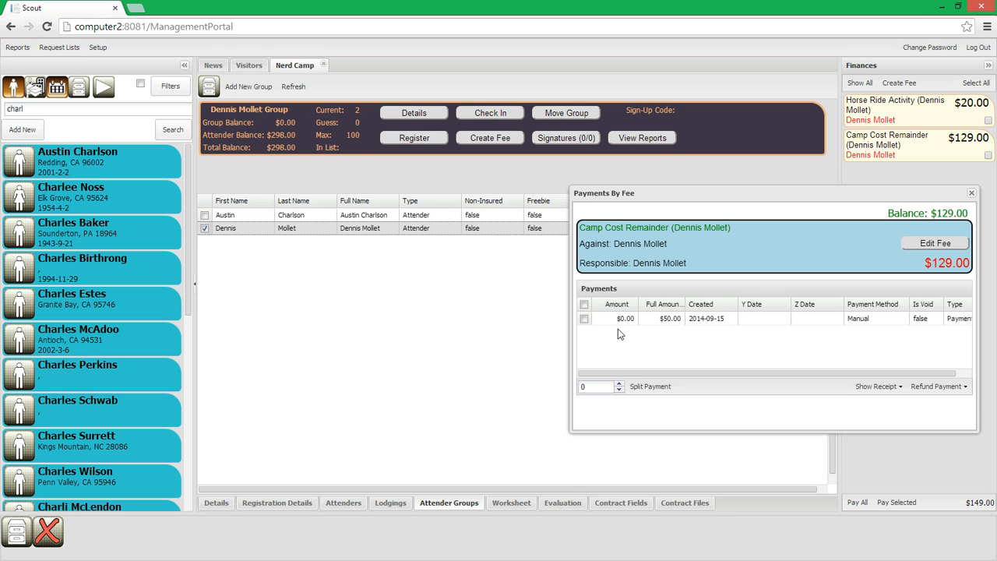
{"action": "left_click", "coordinate": [585, 322]}
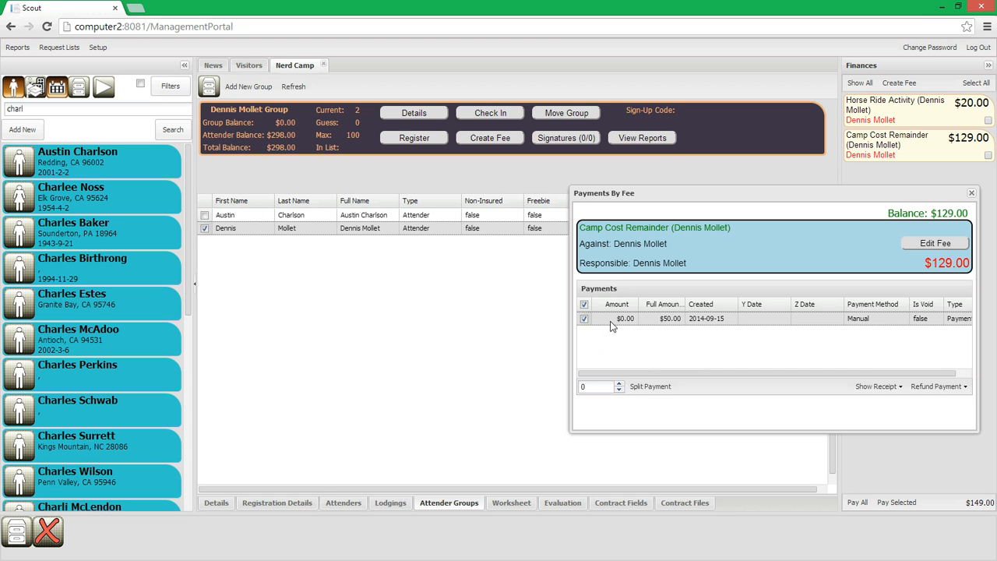
{"action": "left_click", "coordinate": [972, 194]}
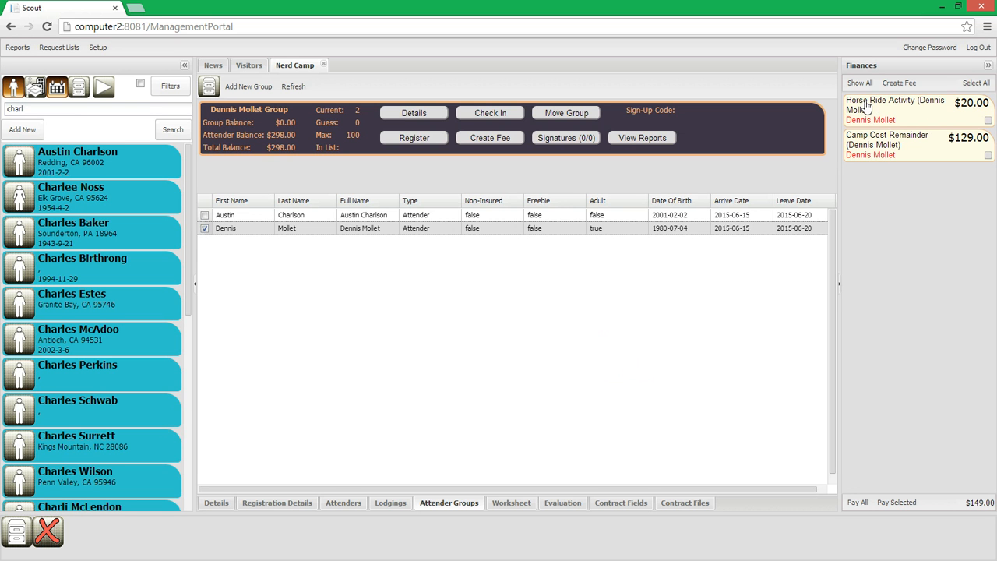
{"action": "double_click", "coordinate": [972, 107]}
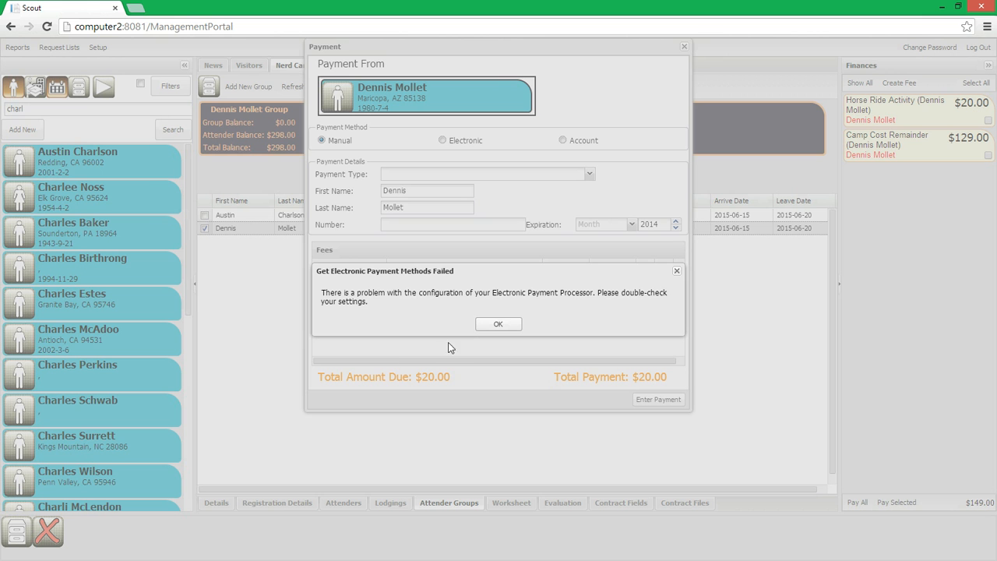
{"action": "left_click", "coordinate": [497, 324]}
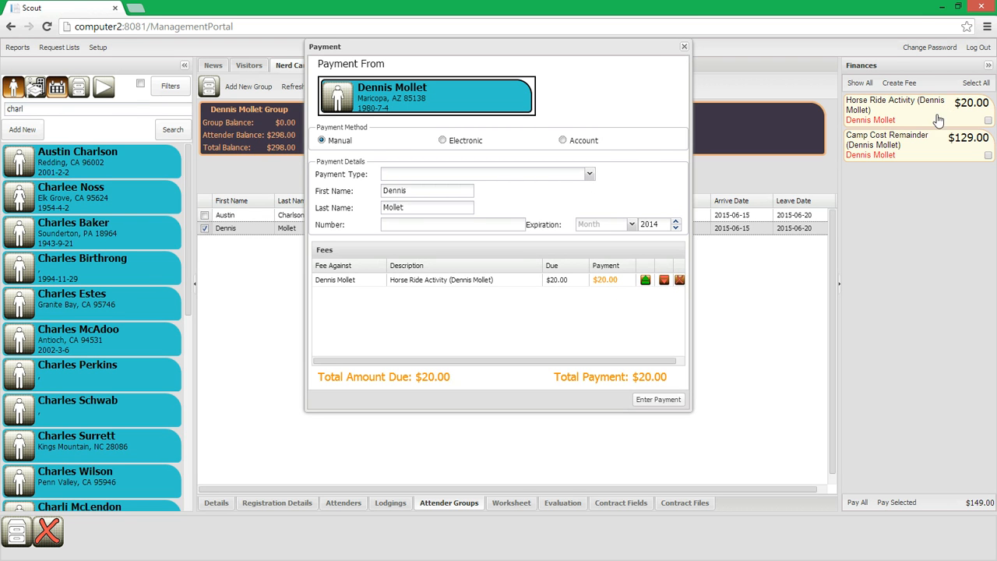
{"action": "left_click_drag", "start_coordinate": [910, 145], "coordinate": [484, 326]}
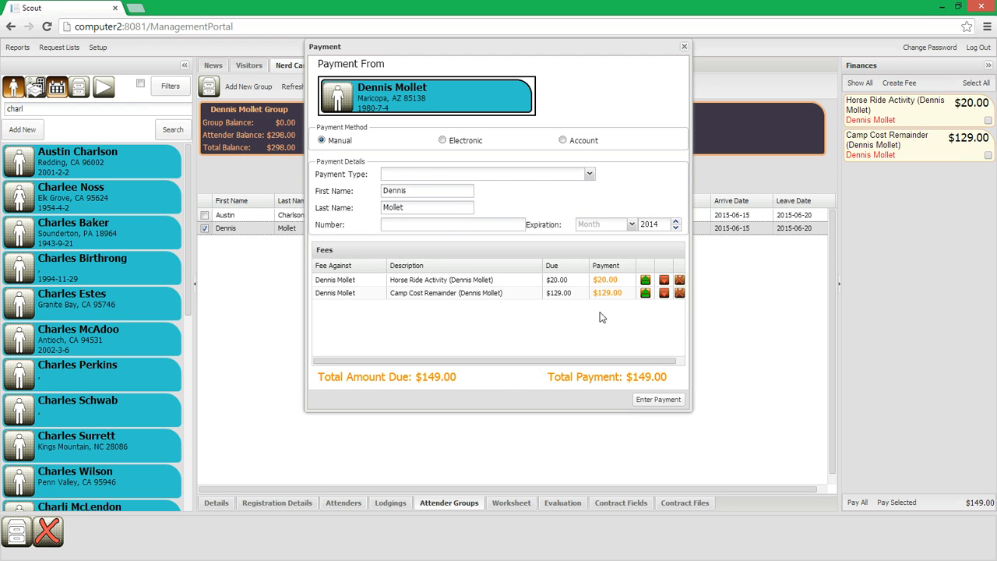
{"action": "left_click", "coordinate": [684, 48]}
{"action": "left_click", "coordinate": [473, 324]}
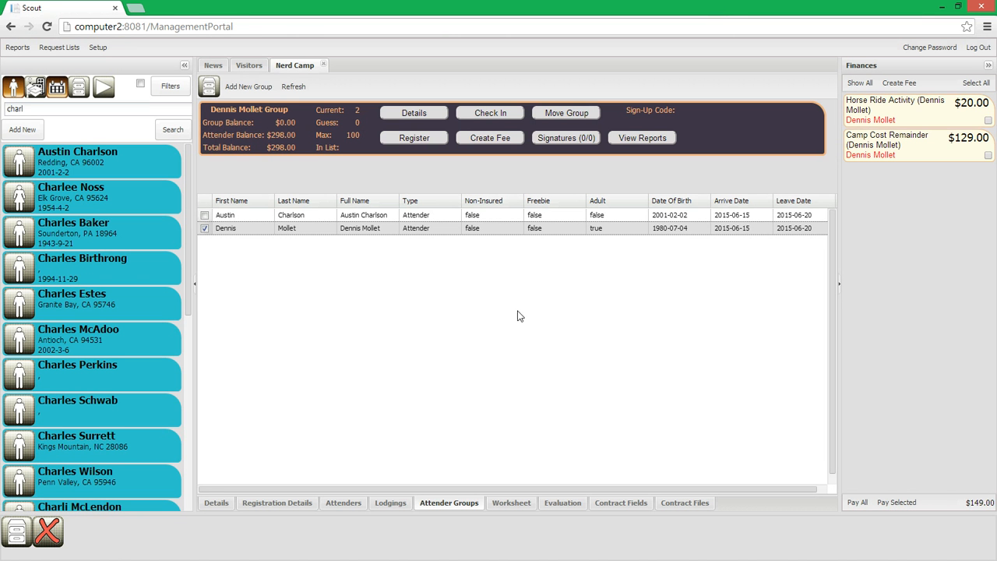
Start a payment from the organizer for the camp cost remainder fee, keeping the payment window clear of the attender rows and fees.
{"action": "left_click", "coordinate": [988, 121]}
{"action": "left_click", "coordinate": [987, 156]}
{"action": "left_click", "coordinate": [988, 120]}
{"action": "left_click", "coordinate": [970, 140]}
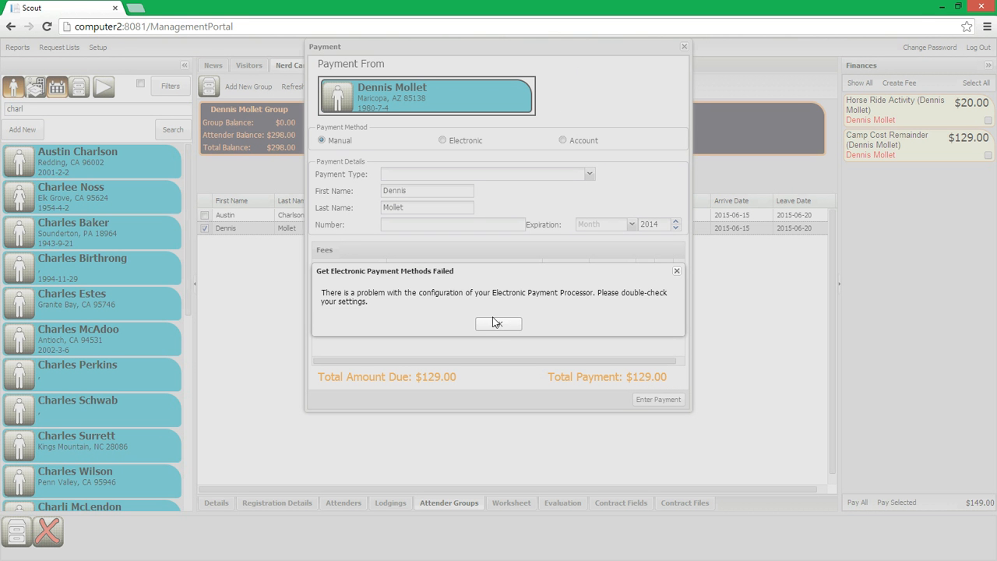
{"action": "left_click", "coordinate": [498, 324]}
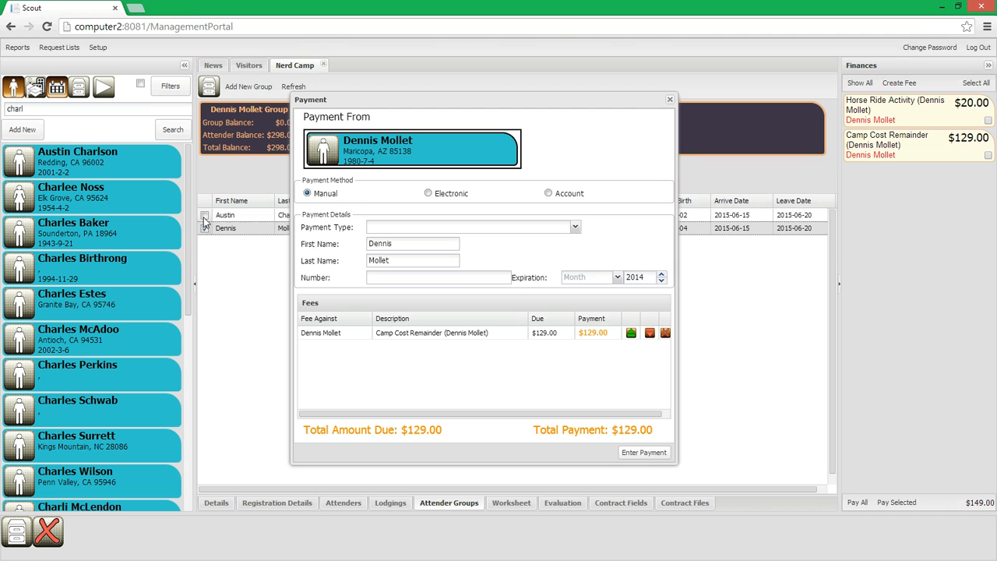
Add the other attender's camp cost remainder and horse ride fees, plus the organizer's horse ride fee, to the open payment.
{"action": "left_click", "coordinate": [205, 216]}
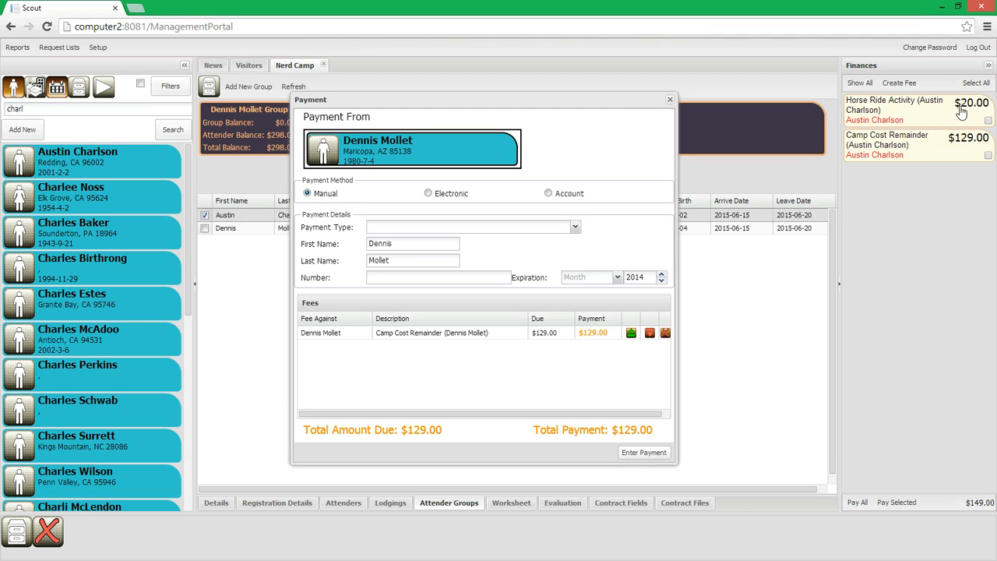
{"action": "left_click_drag", "start_coordinate": [903, 146], "coordinate": [448, 371]}
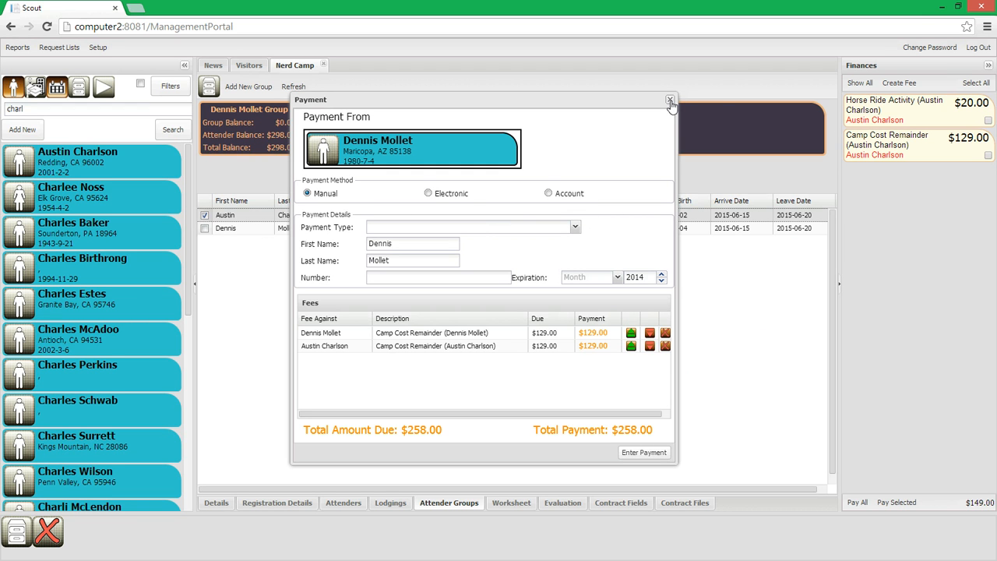
{"action": "left_click_drag", "start_coordinate": [921, 117], "coordinate": [475, 376]}
{"action": "left_click", "coordinate": [204, 228]}
{"action": "left_click_drag", "start_coordinate": [892, 109], "coordinate": [477, 381]}
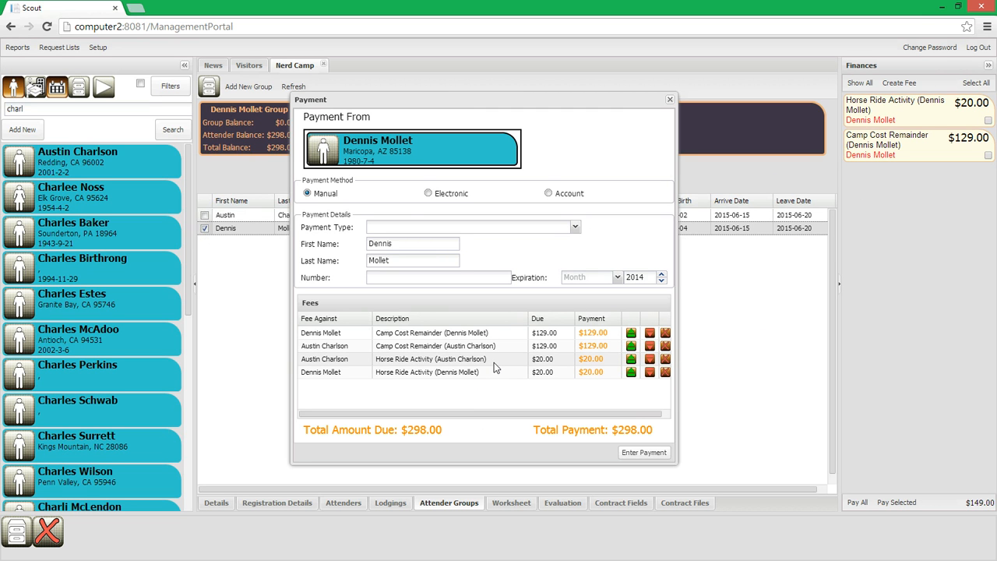
Set the payment type to Payment - Cash, enter the payment for all four fees in full, and close the receipt.
{"action": "left_click", "coordinate": [577, 228]}
{"action": "scroll", "coordinate": [450, 333], "scroll_direction": "down", "scroll_amount": 5}
{"action": "scroll", "coordinate": [451, 334], "scroll_direction": "up", "scroll_amount": 5}
{"action": "left_click", "coordinate": [442, 263]}
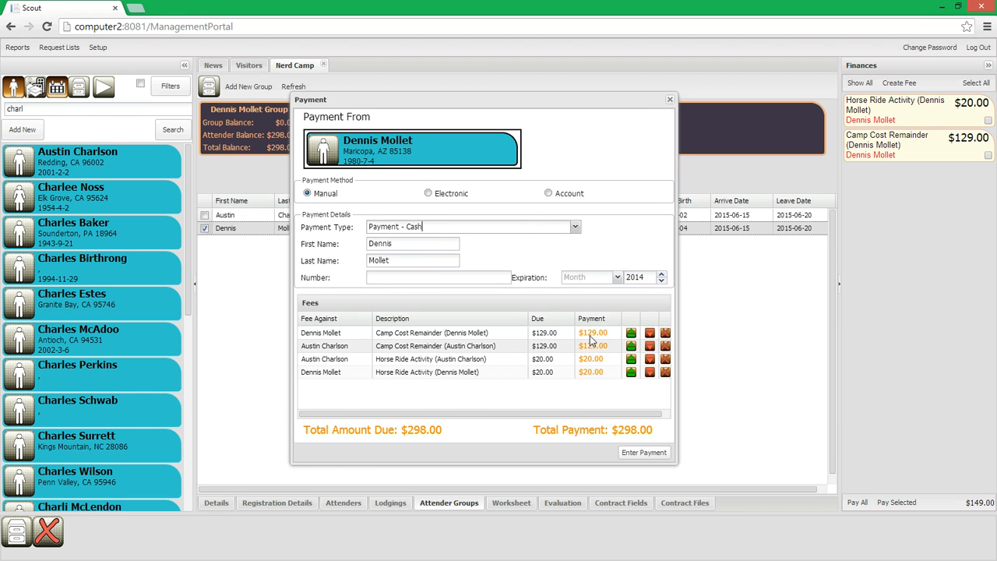
{"action": "left_click", "coordinate": [590, 359]}
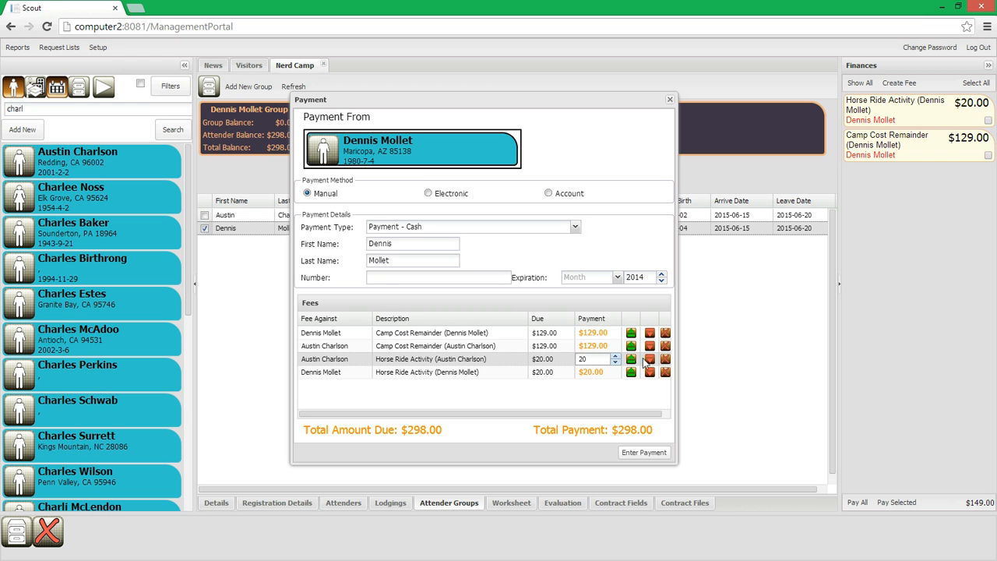
{"action": "left_click", "coordinate": [586, 392]}
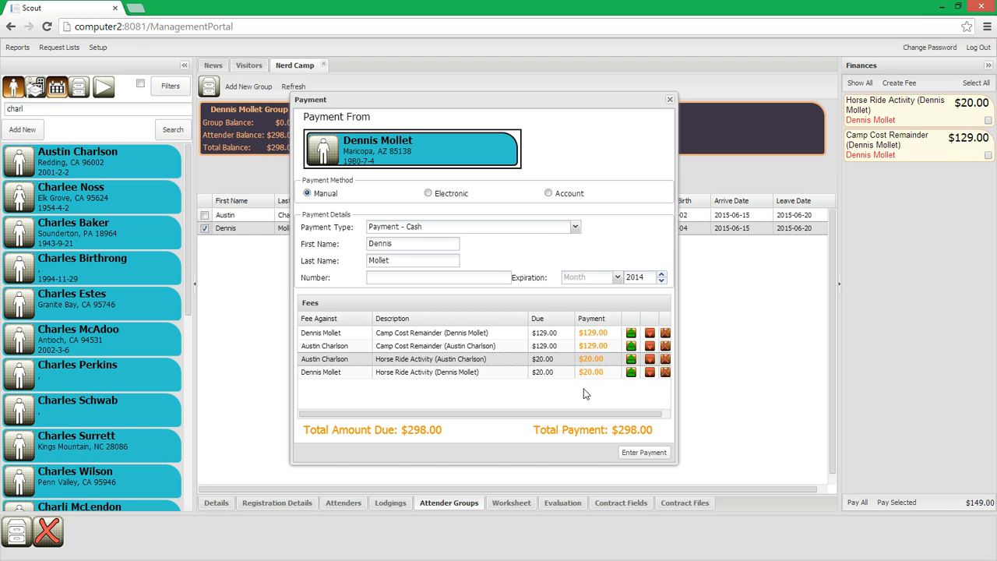
{"action": "left_click", "coordinate": [637, 453]}
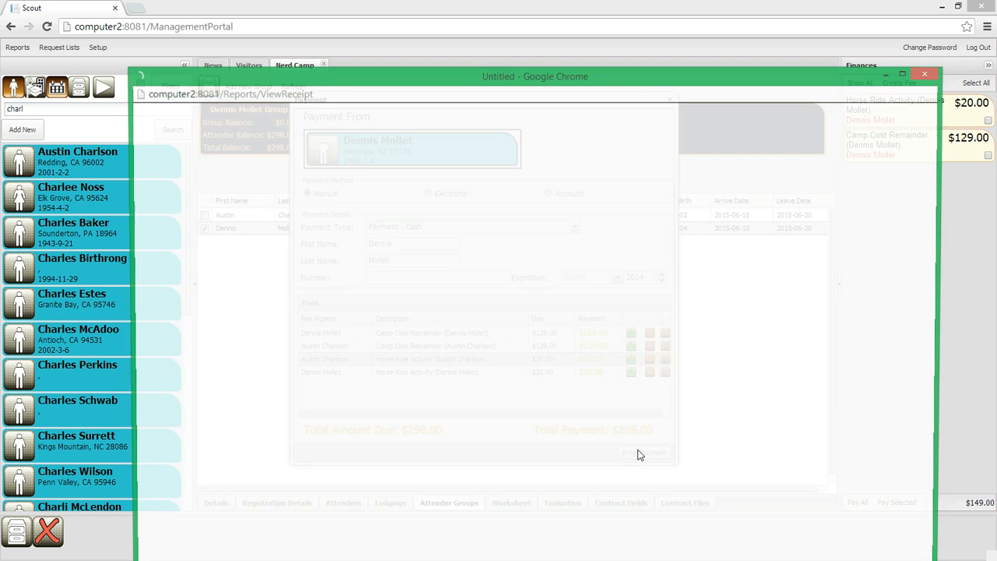
{"action": "left_click", "coordinate": [931, 73]}
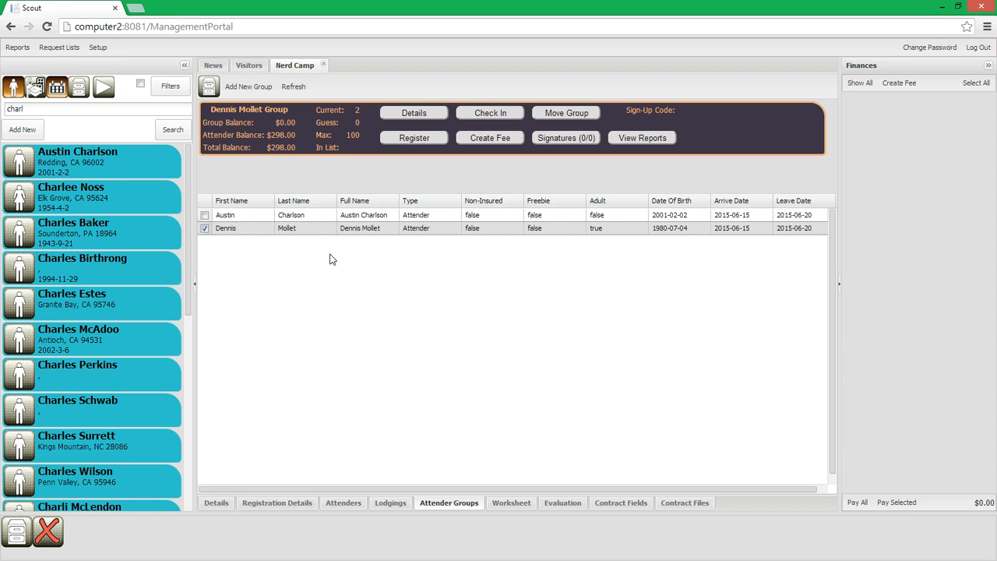
Show all of the organizer's fees, including paid ones, and open the payments for the camp cost remainder in a repositioned window.
{"action": "left_click", "coordinate": [204, 216]}
{"action": "left_click", "coordinate": [207, 229]}
{"action": "left_click", "coordinate": [859, 82]}
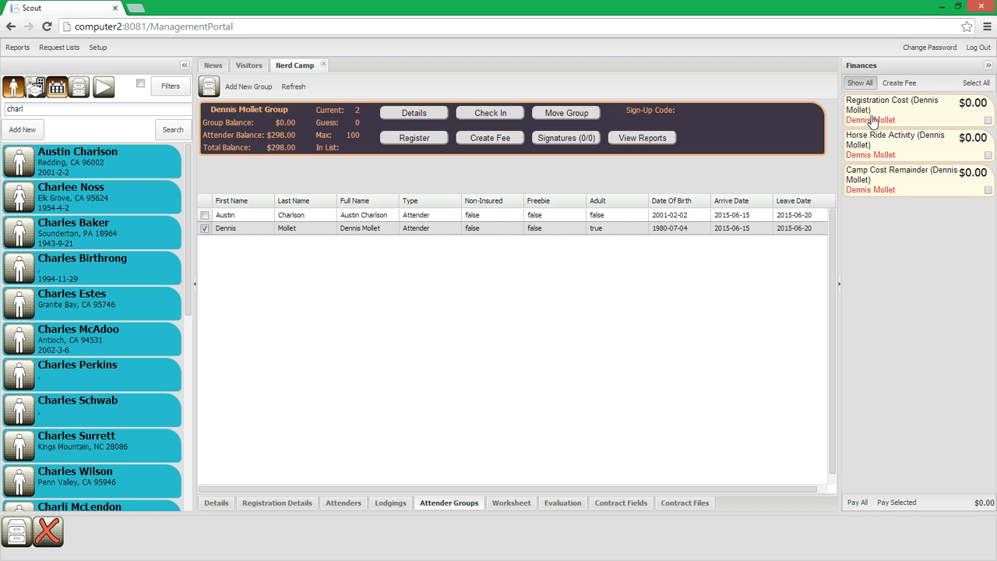
{"action": "double_click", "coordinate": [863, 171]}
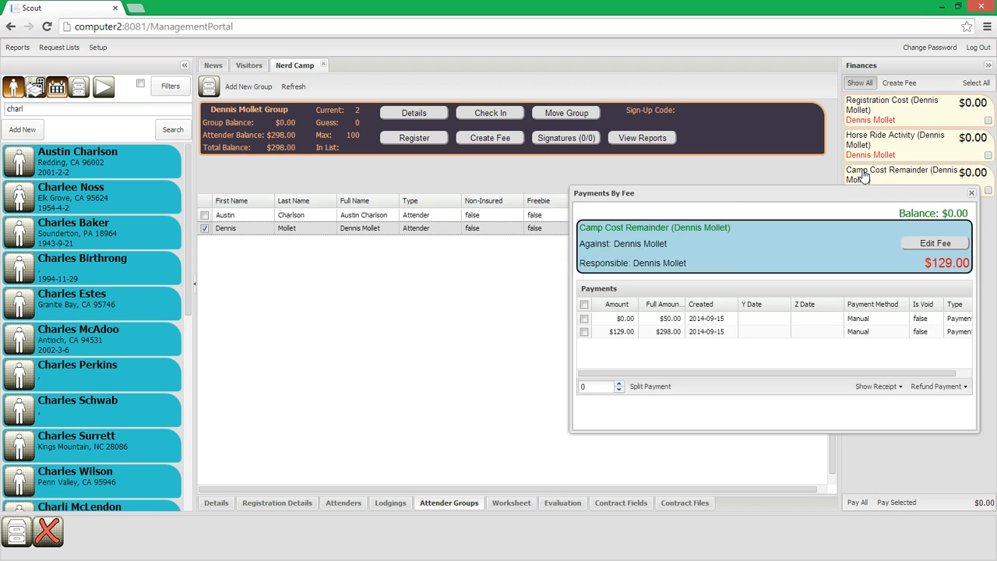
{"action": "left_click_drag", "start_coordinate": [752, 193], "coordinate": [583, 113]}
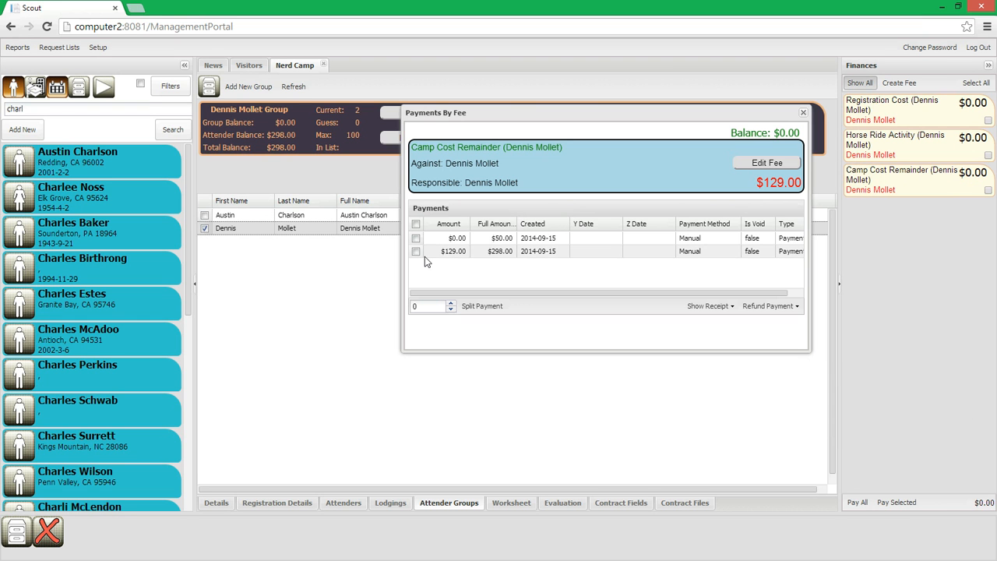
Split $29 off the $129 payment on the camp cost remainder, and compare the two resulting portions.
{"action": "left_click", "coordinate": [416, 252]}
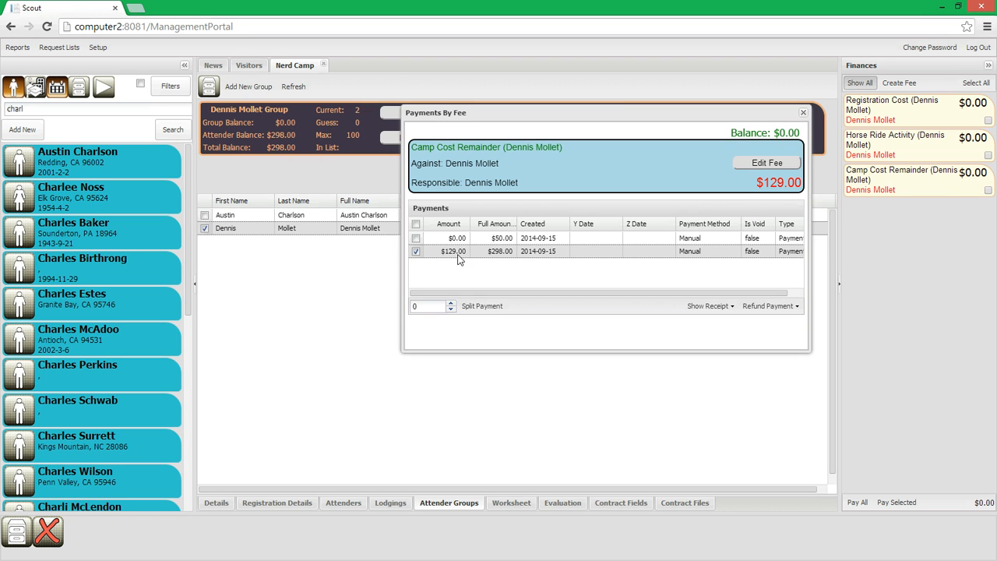
{"action": "left_click", "coordinate": [433, 306]}
{"action": "left_click", "coordinate": [481, 307]}
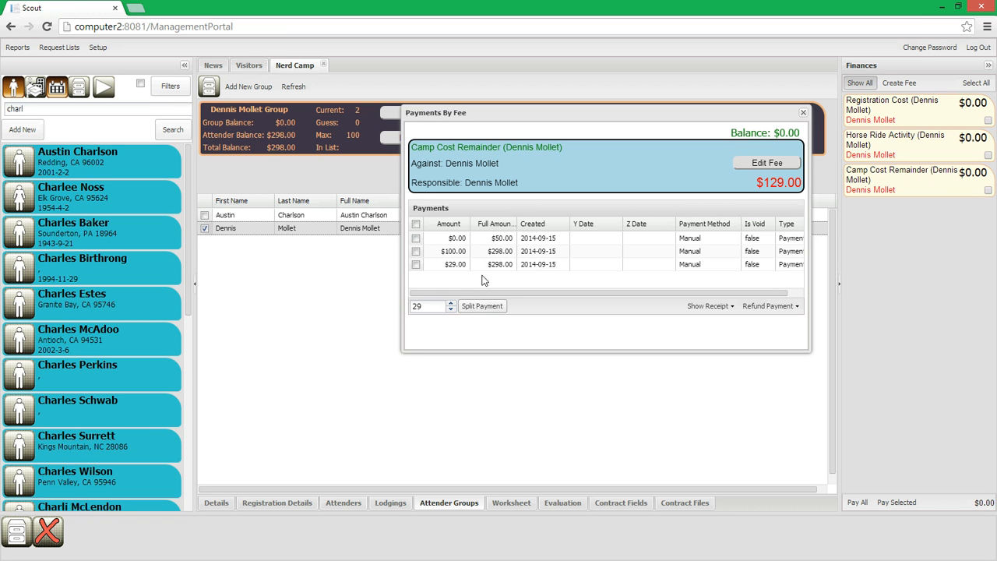
{"action": "left_click", "coordinate": [418, 252]}
{"action": "left_click", "coordinate": [417, 265]}
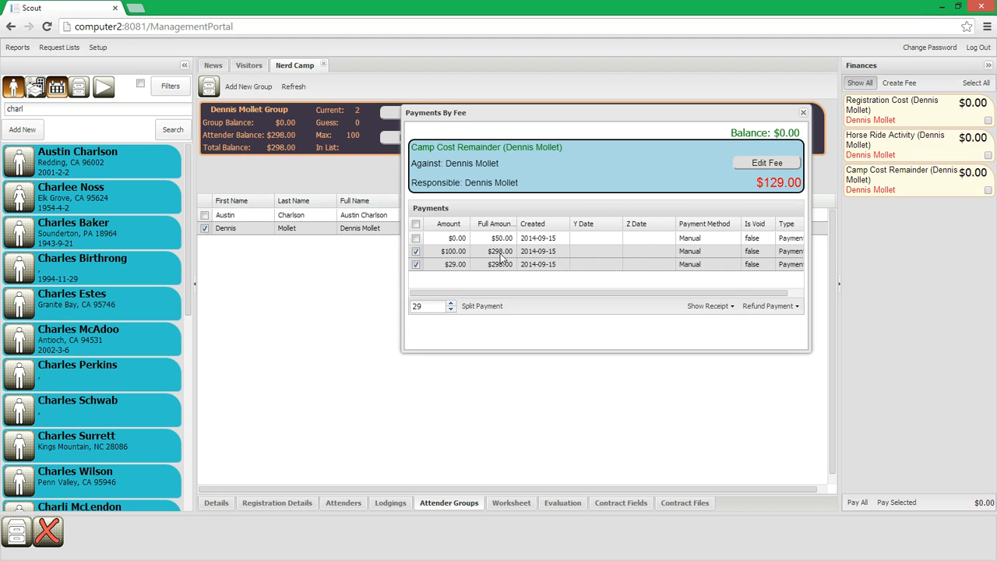
{"action": "left_click", "coordinate": [416, 251]}
{"action": "left_click", "coordinate": [416, 265]}
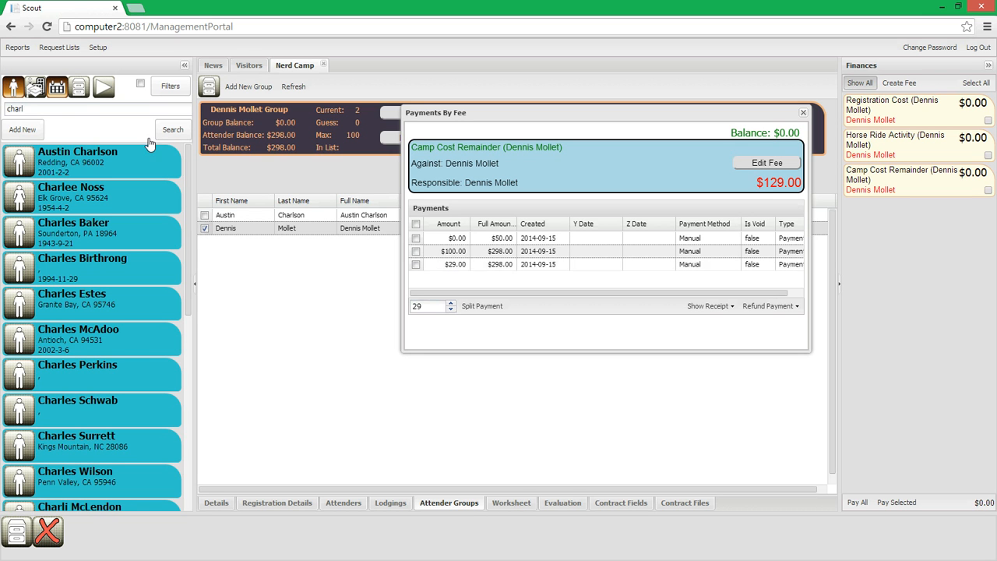
Search for "teen 1" and open the attender groups of the Teen 1 event dated 2014-6-16 to 2014-6-21.
{"action": "double_click", "coordinate": [125, 108]}
{"action": "type", "text": "teen 1"}
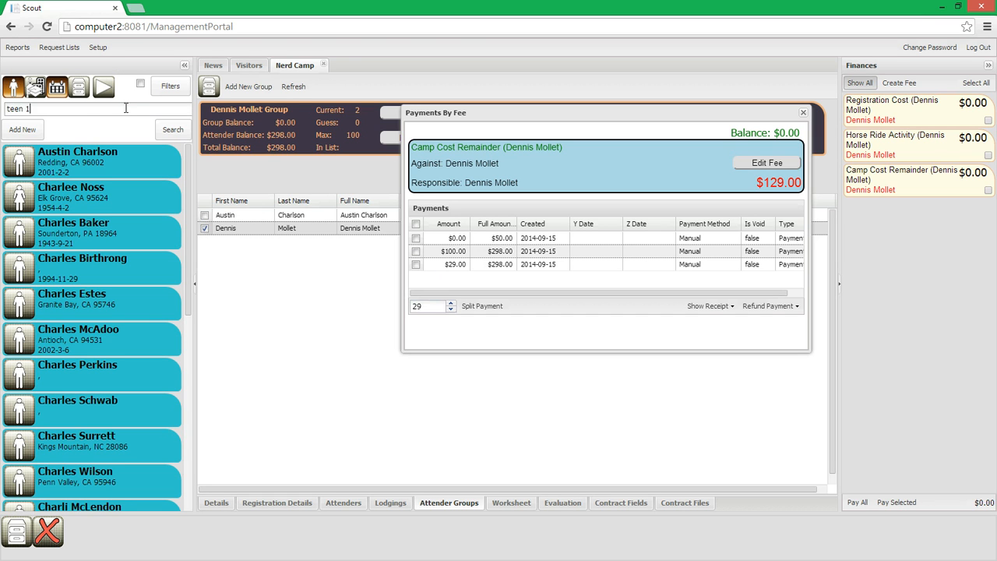
{"action": "key", "text": "Return"}
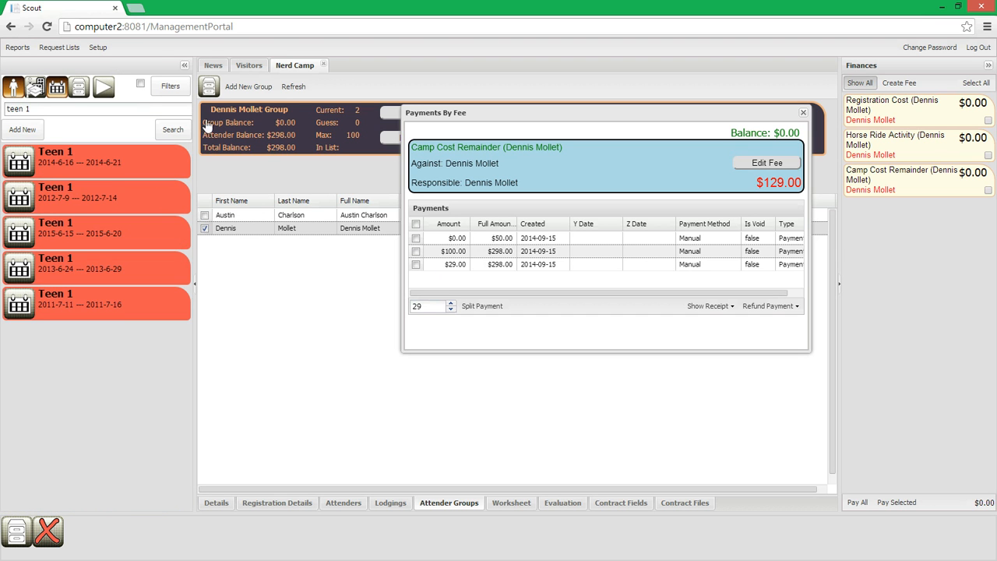
{"action": "left_click", "coordinate": [106, 163]}
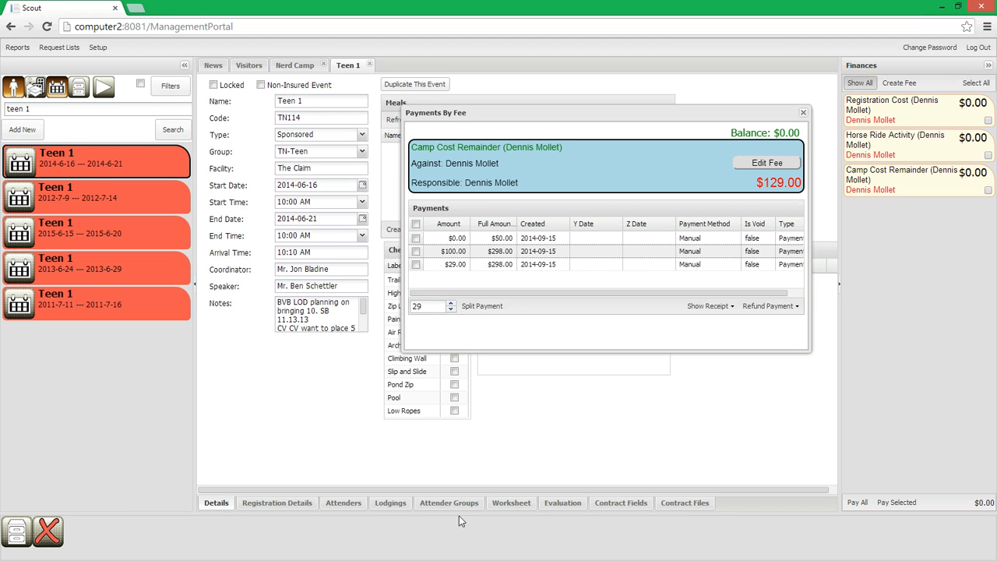
{"action": "left_click", "coordinate": [452, 503]}
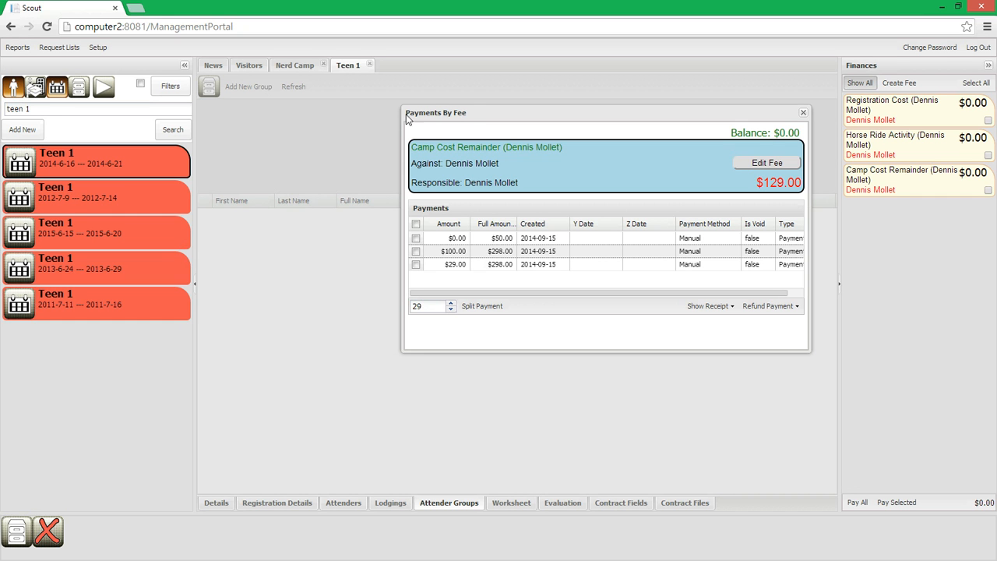
Select the Teen 1 group that still owes a camp cost, and open the payments for its Camp Cost fee.
{"action": "left_click_drag", "start_coordinate": [475, 116], "coordinate": [412, 214]}
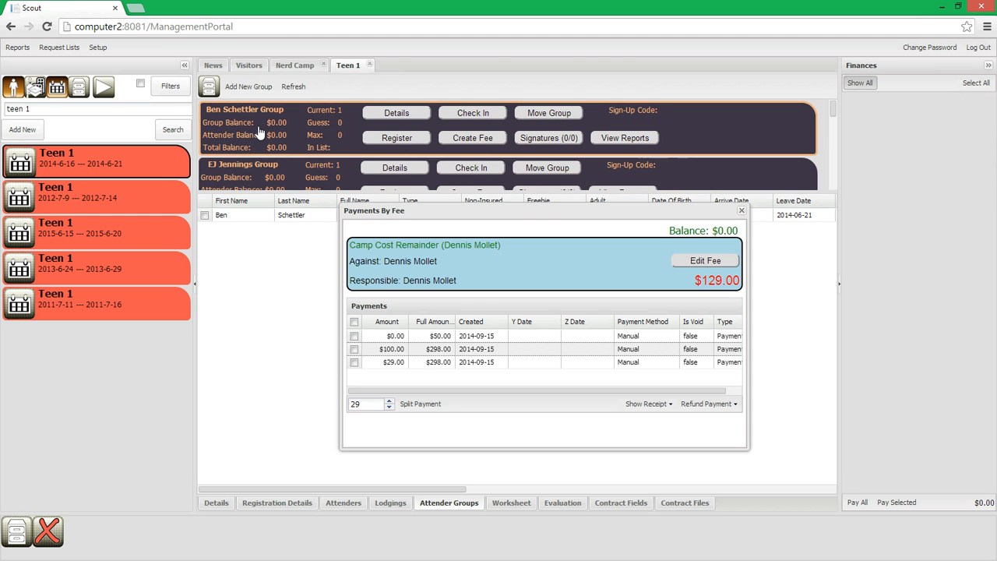
{"action": "scroll", "coordinate": [265, 136], "scroll_direction": "down", "scroll_amount": 2}
{"action": "scroll", "coordinate": [288, 146], "scroll_direction": "down", "scroll_amount": 3}
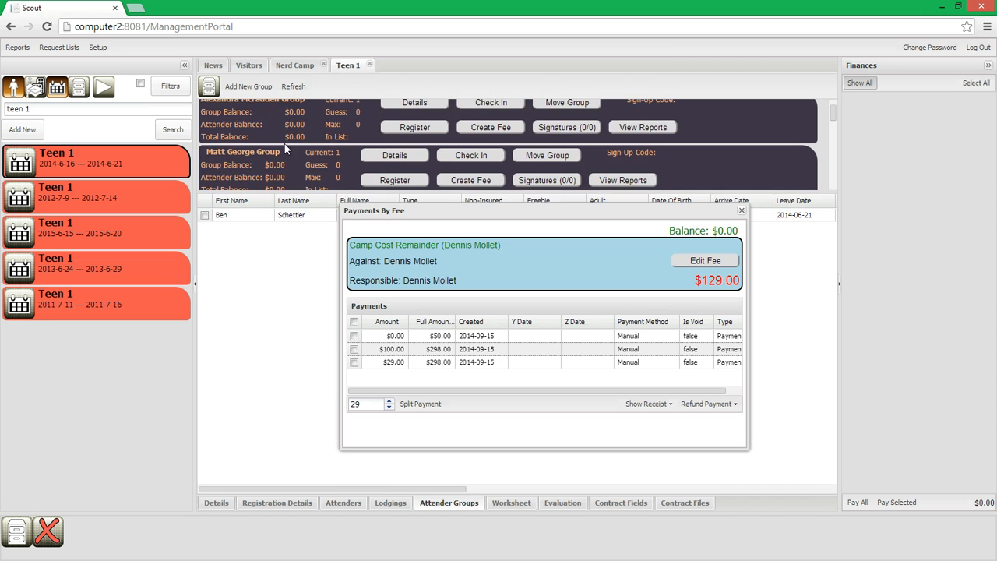
{"action": "left_click", "coordinate": [293, 169]}
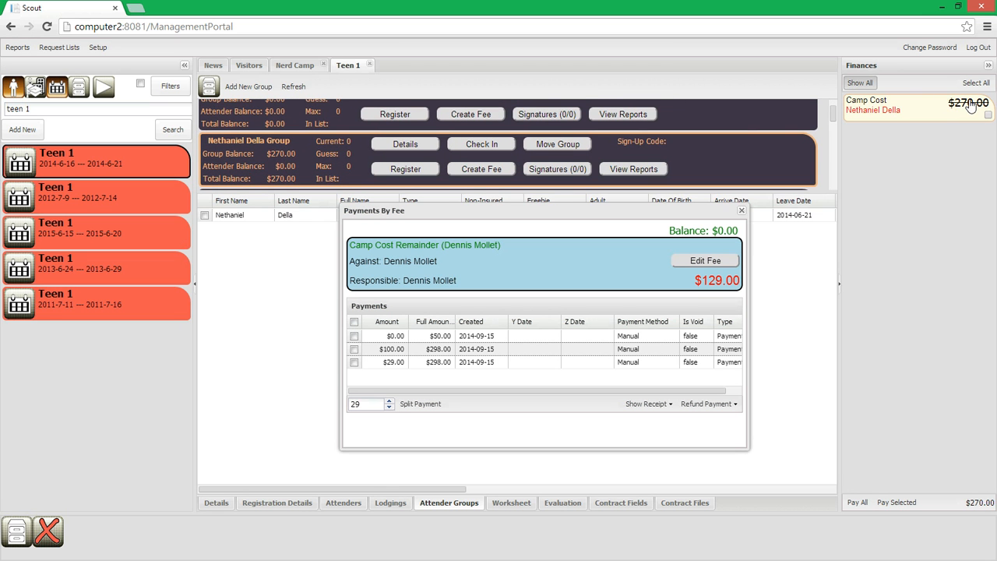
{"action": "left_click_drag", "start_coordinate": [589, 210], "coordinate": [515, 119]}
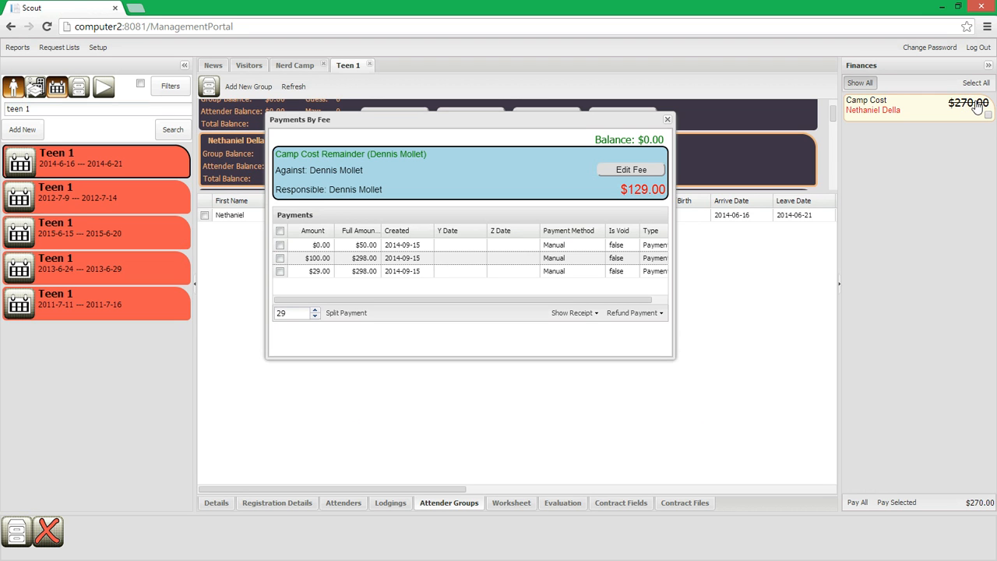
{"action": "left_click", "coordinate": [871, 107]}
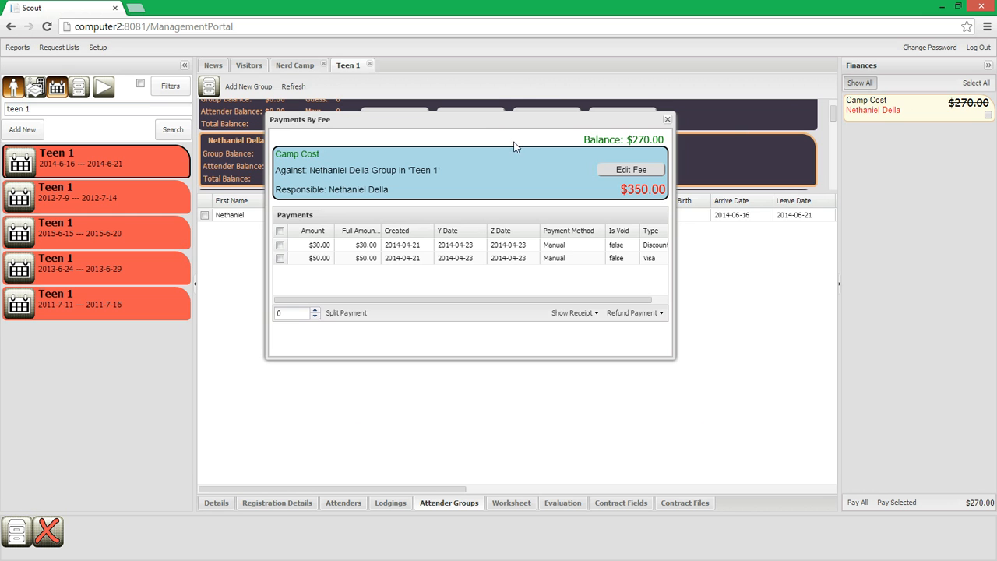
Place the two payment windows side by side and move the $29 payment from the camp cost remainder to the Teen 1 group's Camp Cost fee.
{"action": "left_click_drag", "start_coordinate": [493, 121], "coordinate": [769, 212]}
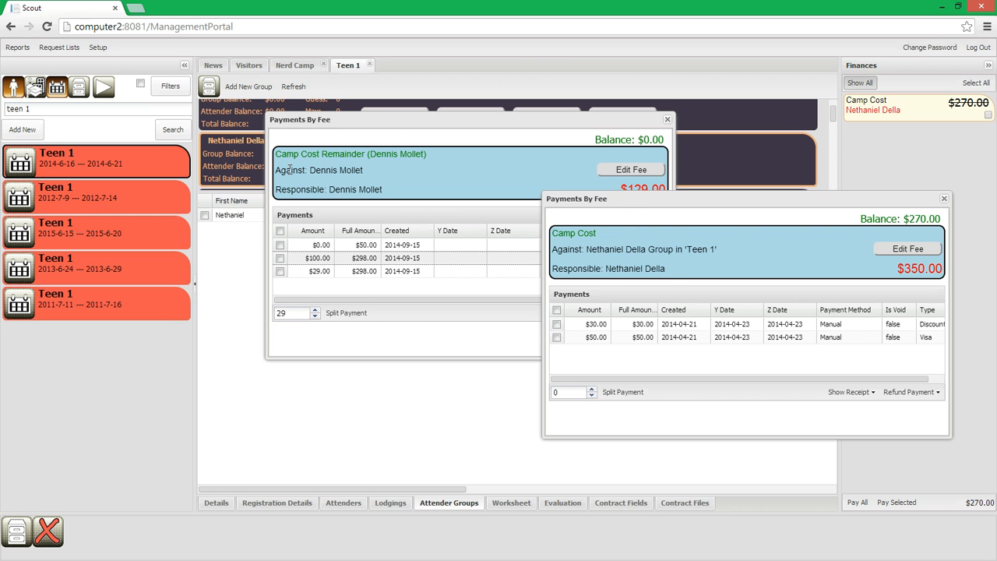
{"action": "left_click_drag", "start_coordinate": [317, 173], "coordinate": [377, 169]}
{"action": "left_click", "coordinate": [425, 121]}
{"action": "left_click_drag", "start_coordinate": [344, 109], "coordinate": [193, 73]}
{"action": "left_click", "coordinate": [210, 234]}
{"action": "left_click_drag", "start_coordinate": [272, 243], "coordinate": [659, 357]}
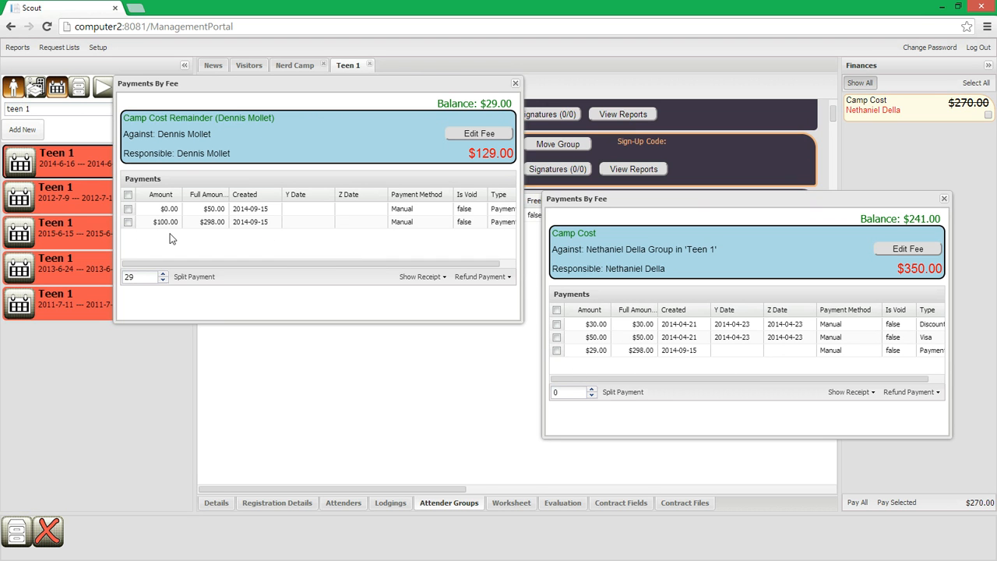
Check the receipt options for the $29 payment transferred to the Teen 1 Camp Cost fee, and close both payment windows.
{"action": "left_click", "coordinate": [556, 350]}
{"action": "left_click", "coordinate": [849, 392]}
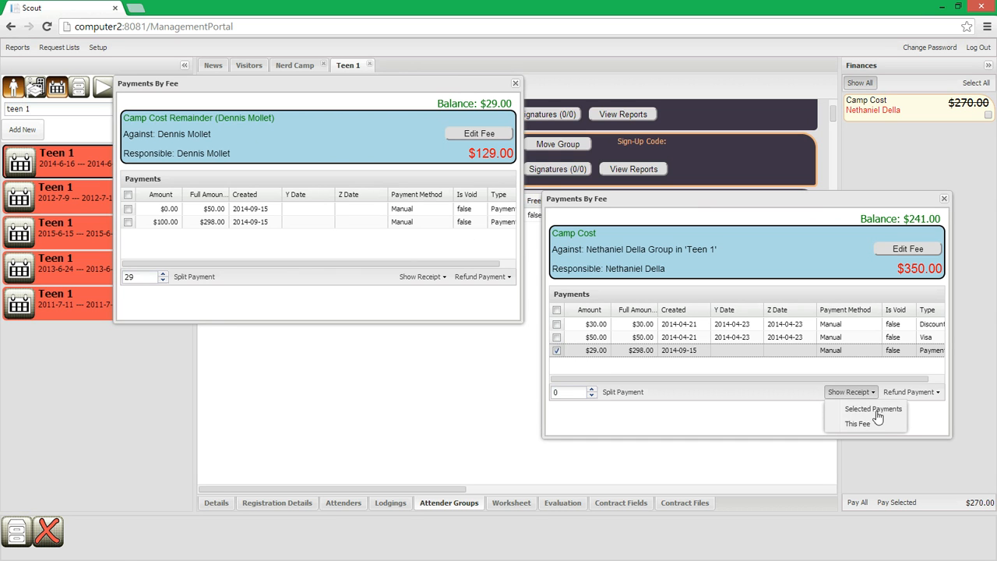
{"action": "left_click", "coordinate": [694, 370]}
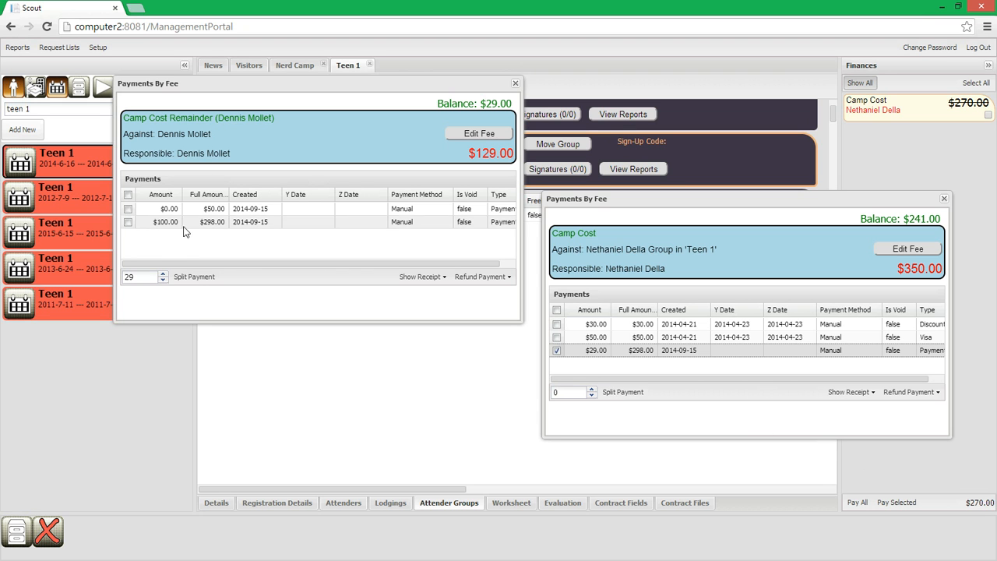
{"action": "left_click", "coordinate": [515, 83]}
{"action": "left_click", "coordinate": [944, 199]}
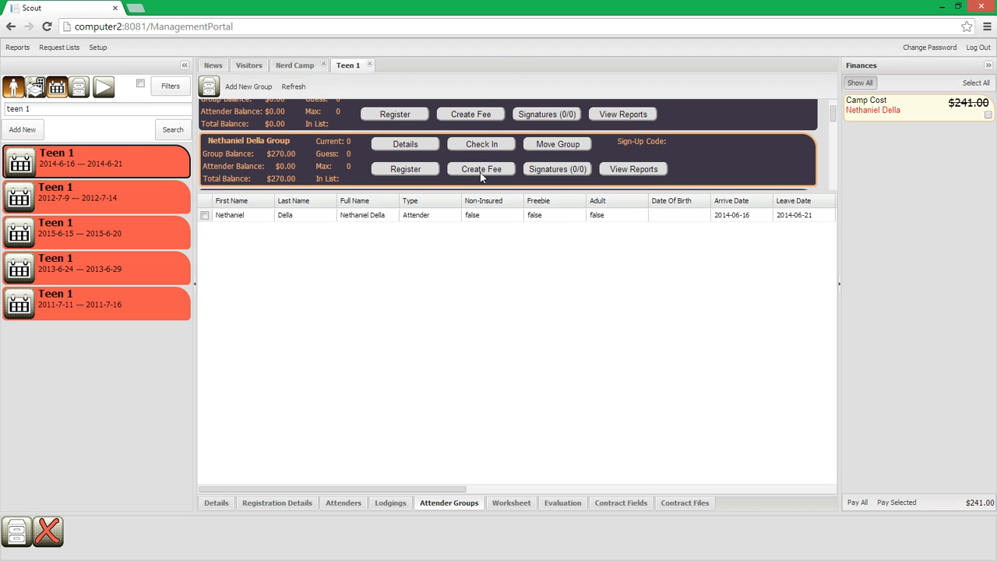
Review the auto fees in the Teen 1 registration details and return to the event's attender groups.
{"action": "left_click", "coordinate": [291, 502]}
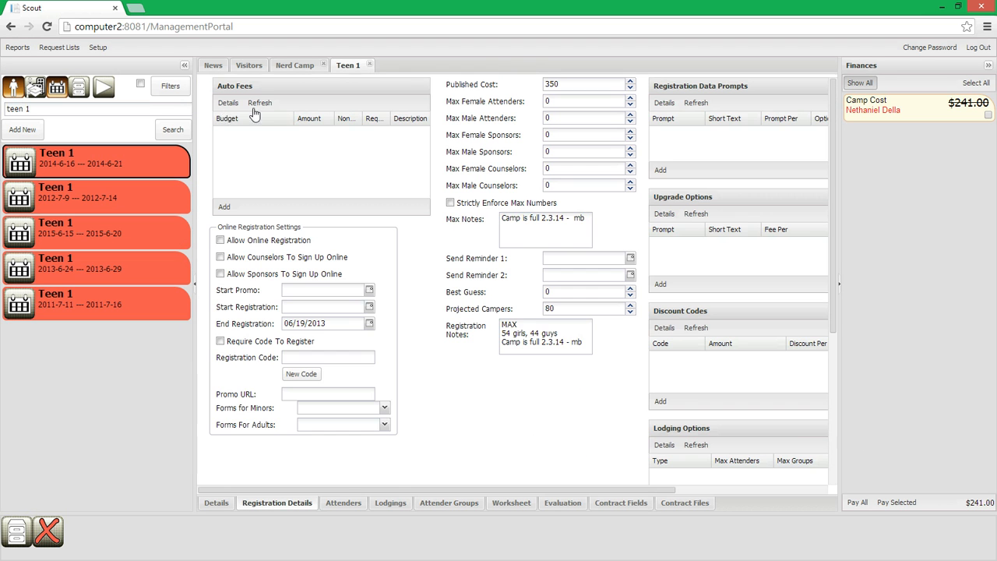
{"action": "left_click", "coordinate": [444, 505]}
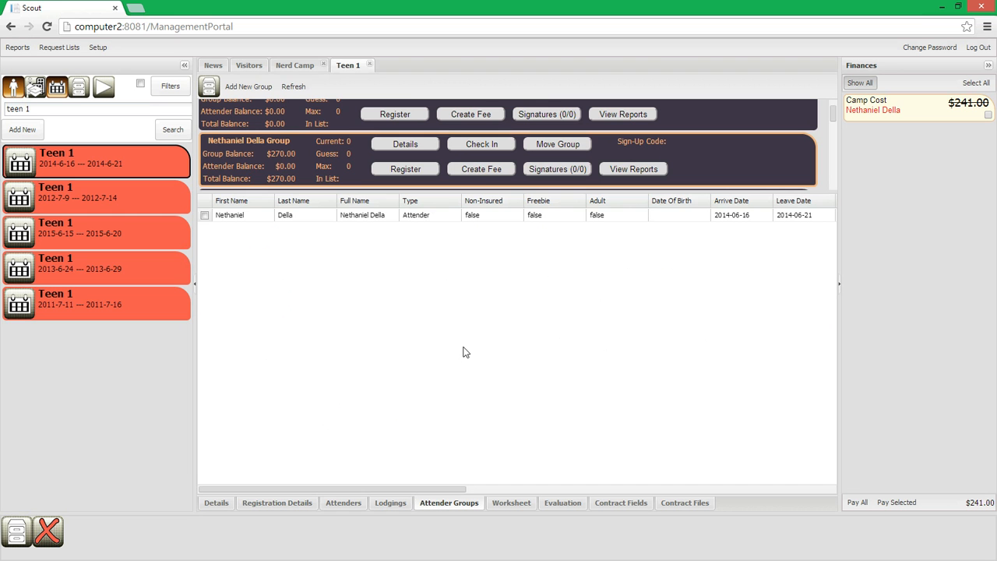
{"action": "left_click", "coordinate": [481, 172]}
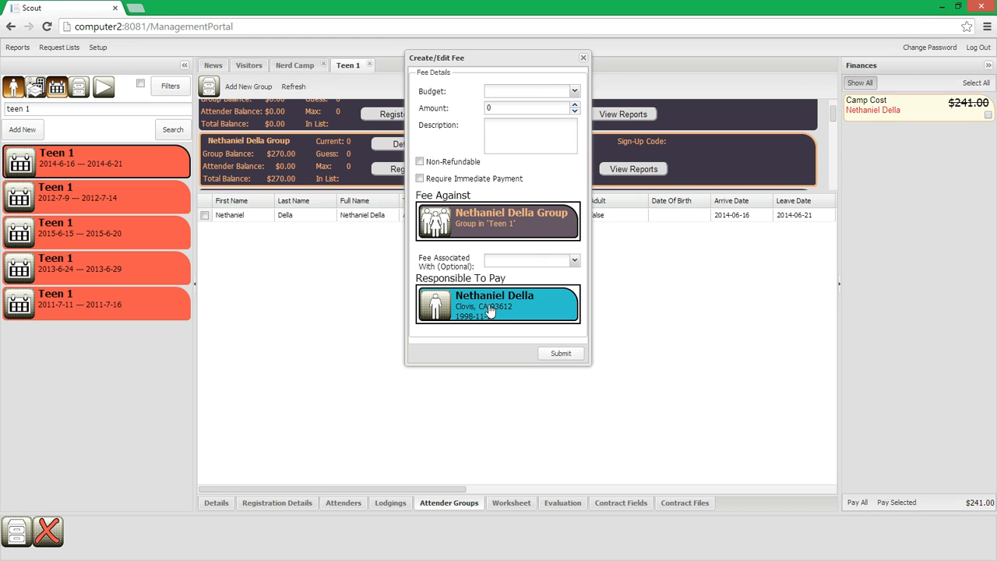
{"action": "left_click", "coordinate": [574, 260]}
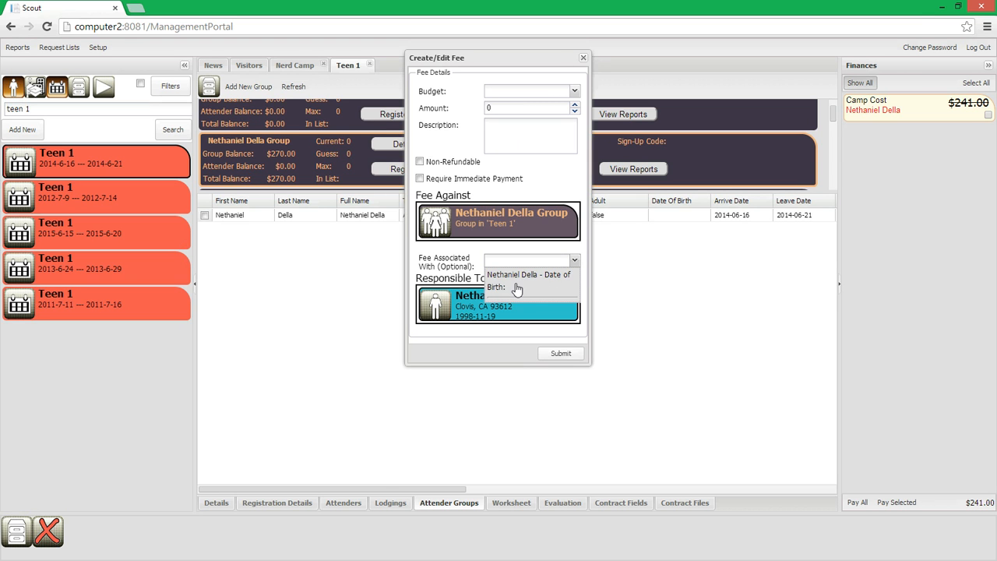
{"action": "left_click", "coordinate": [519, 290]}
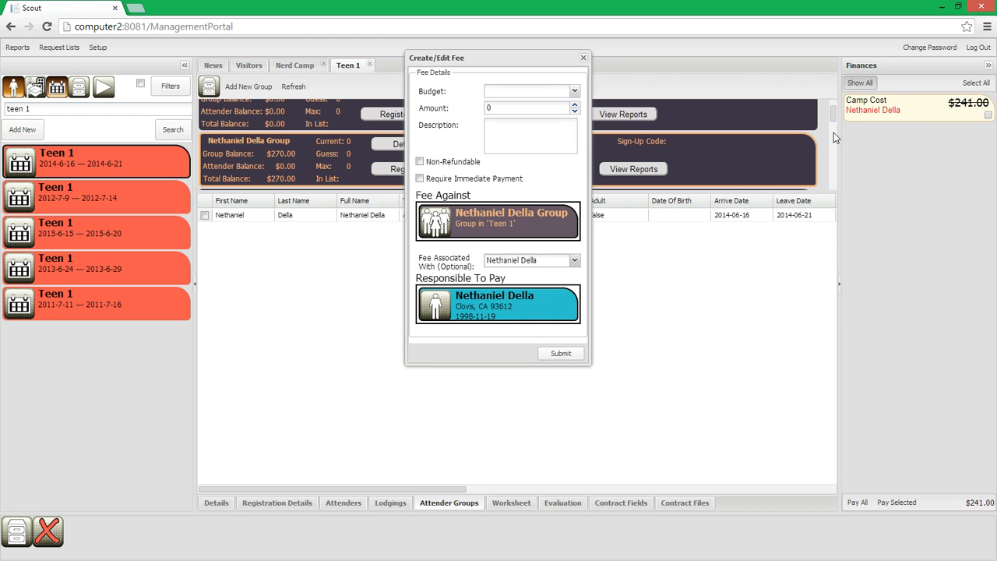
{"action": "left_click", "coordinate": [584, 59]}
{"action": "left_click", "coordinate": [474, 322]}
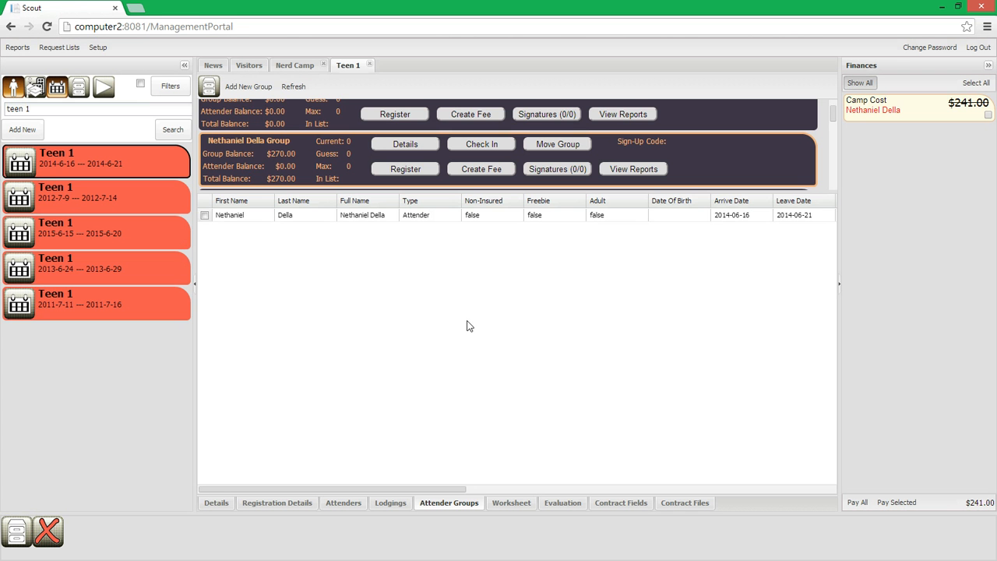
Switch to the Nerd Camp attender groups and select only the non-adult attender to show their fees.
{"action": "left_click", "coordinate": [294, 66]}
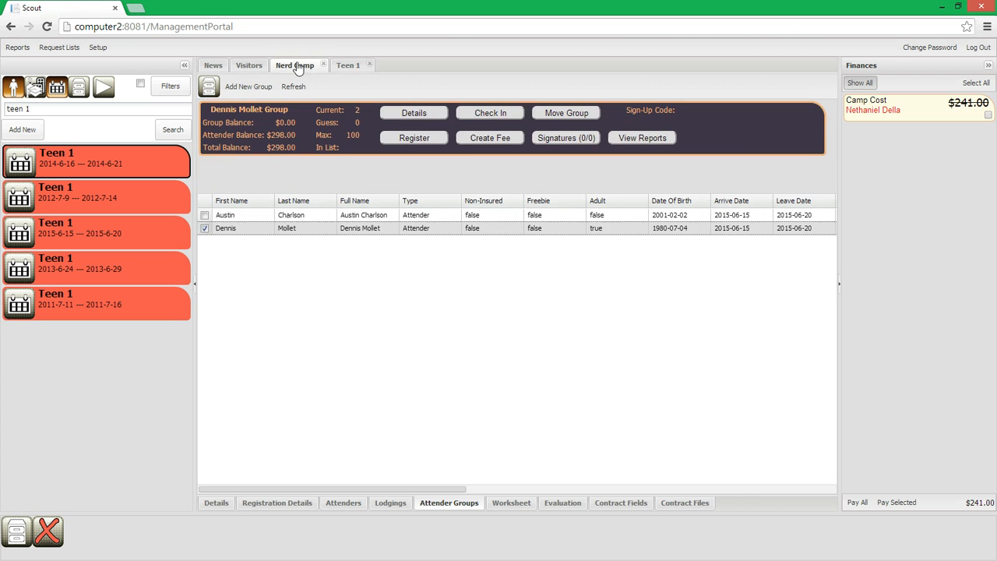
{"action": "left_click", "coordinate": [204, 216]}
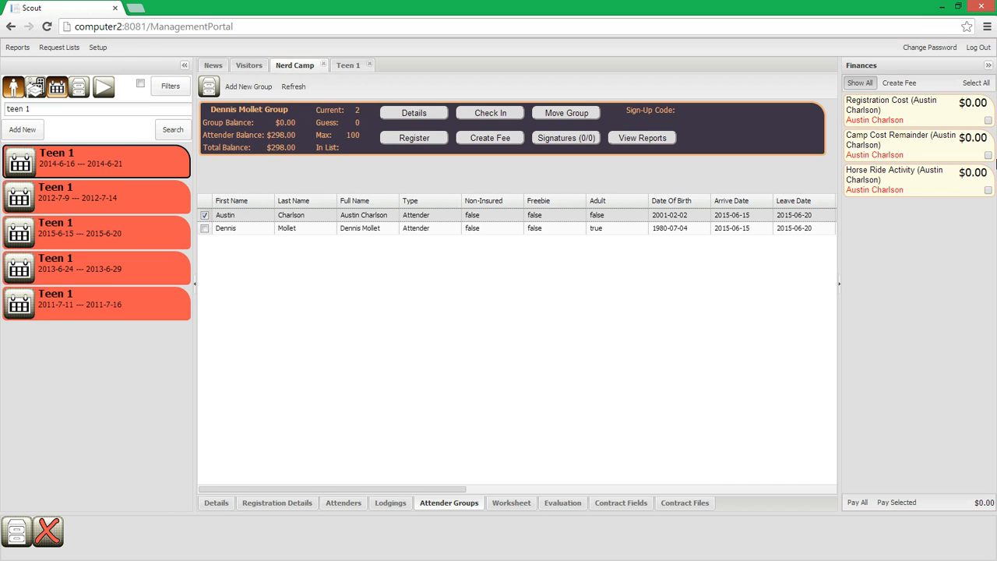
{"action": "left_click", "coordinate": [899, 83]}
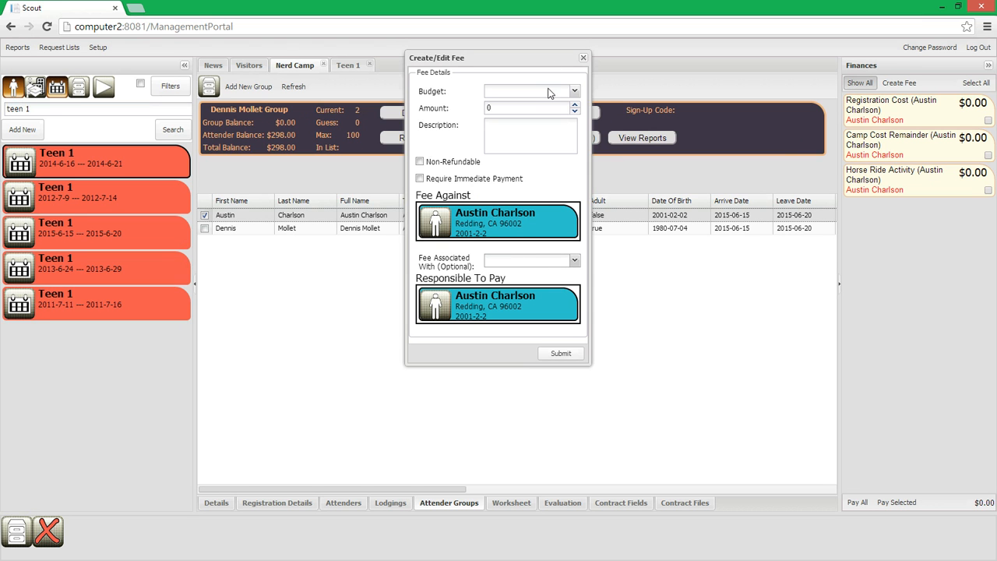
{"action": "left_click", "coordinate": [585, 61]}
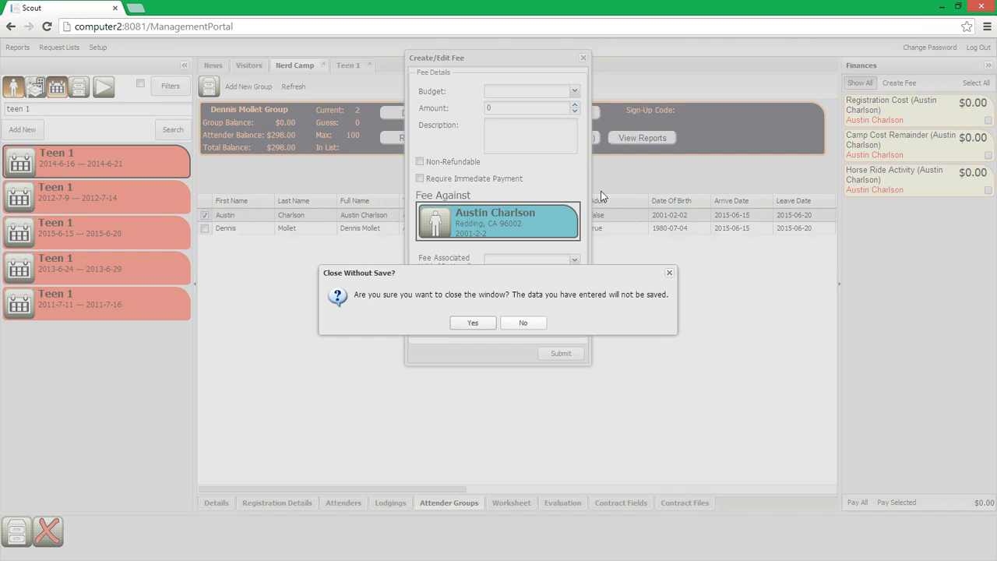
{"action": "left_click", "coordinate": [481, 325]}
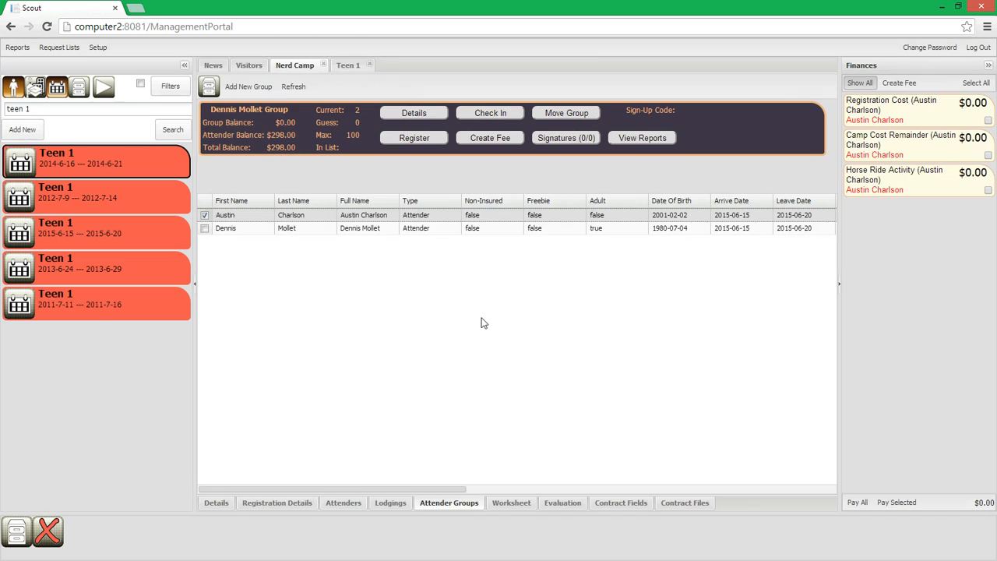
Examine the auto fees in Nerd Camp's registration details and compare them with the selected attender's fees.
{"action": "left_click", "coordinate": [279, 505]}
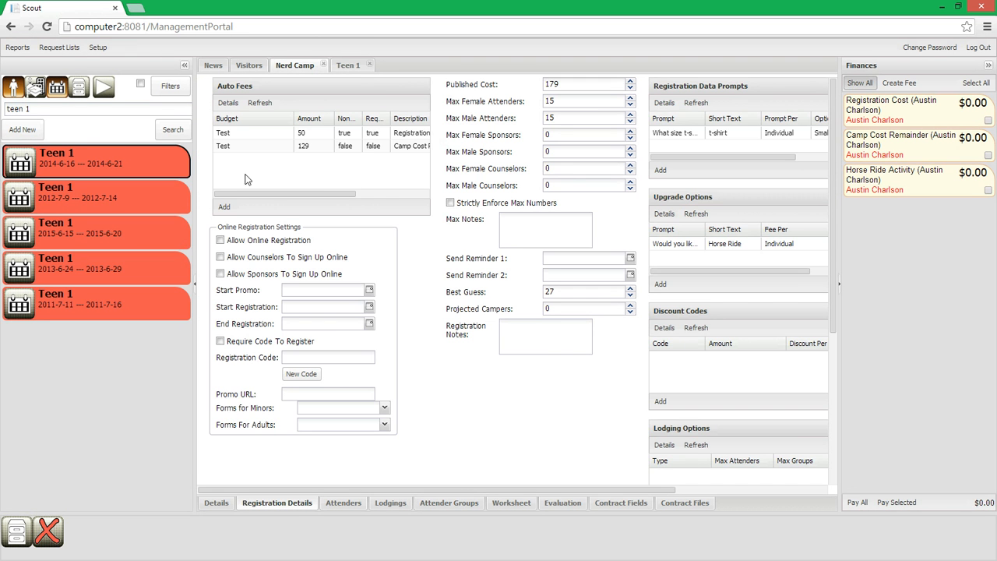
{"action": "left_click", "coordinate": [460, 505]}
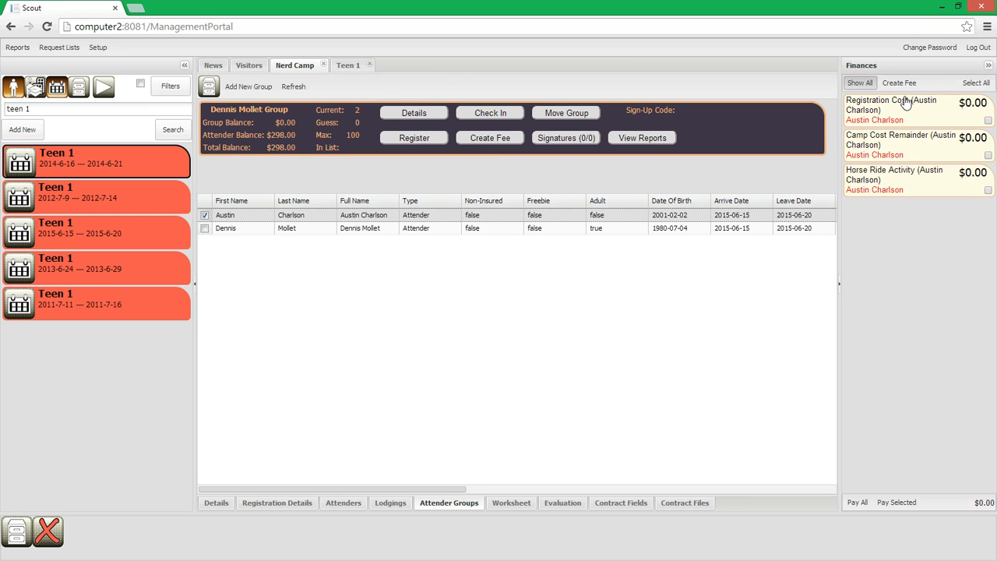
{"action": "left_click", "coordinate": [277, 503]}
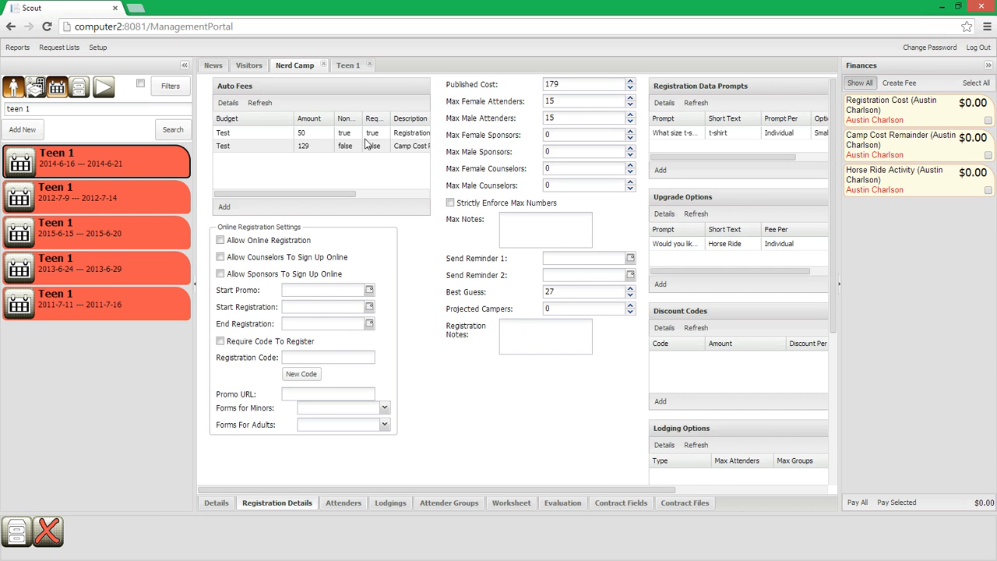